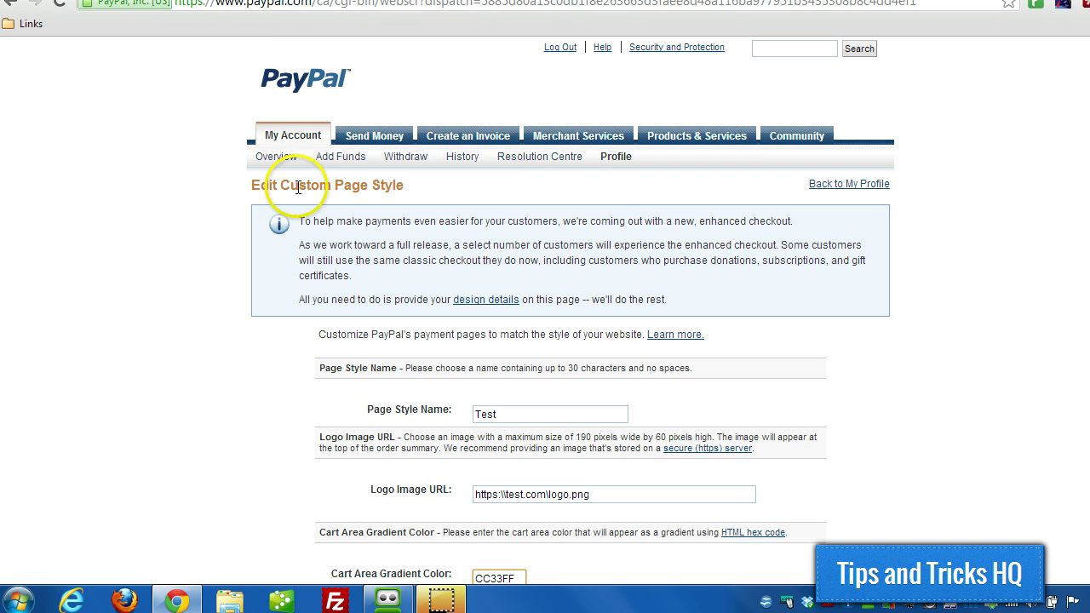
- Open the Profile page in a new tab and start adding a new custom payment page style
left_click_drag(267, 186, 364, 187)
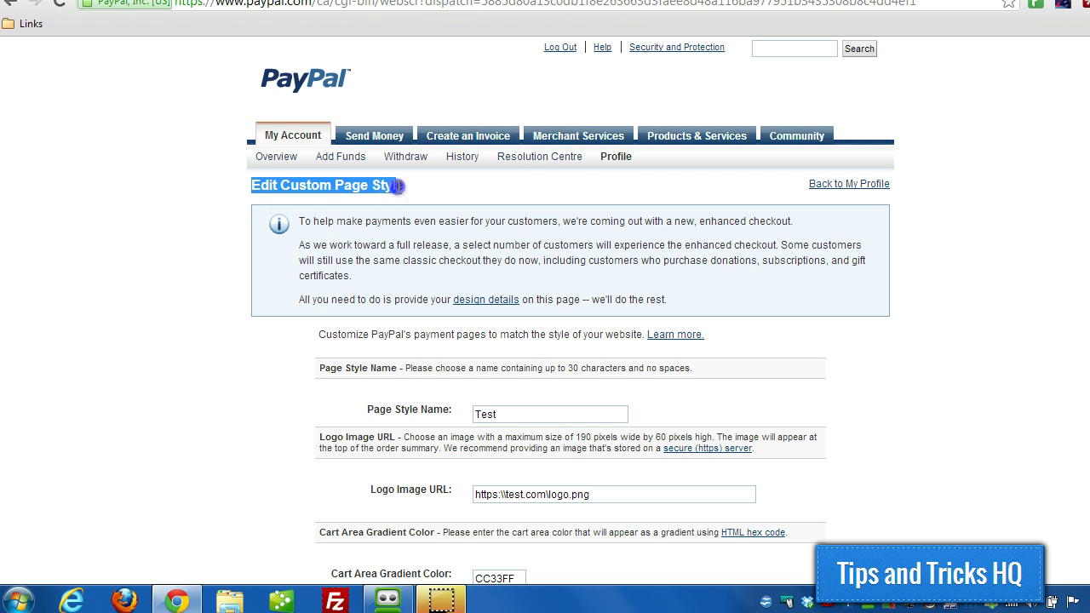
left_click(397, 186)
right_click(605, 160)
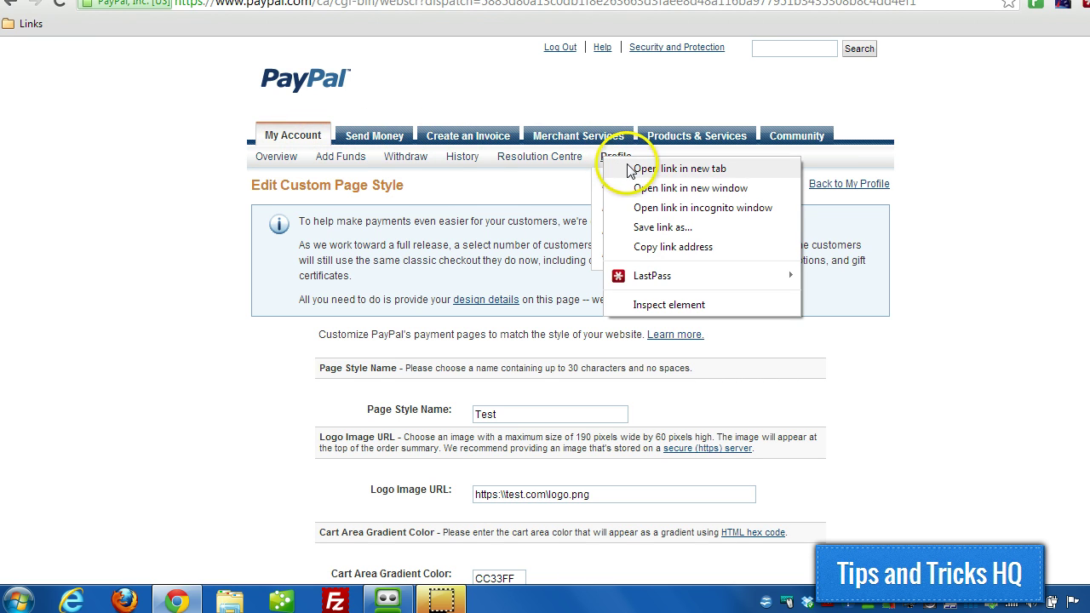
left_click(634, 169)
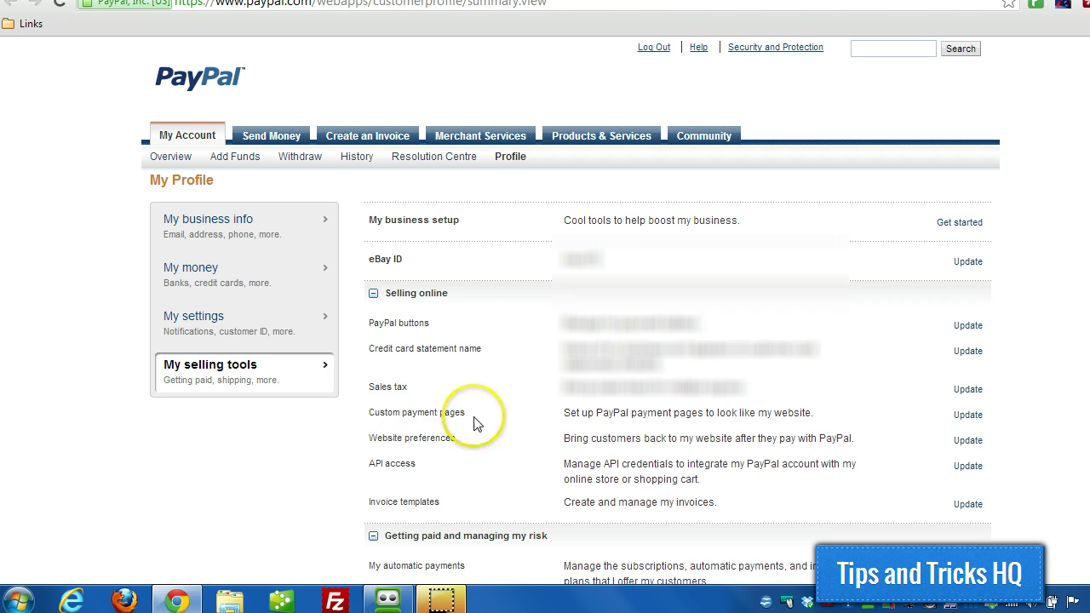
left_click(952, 416)
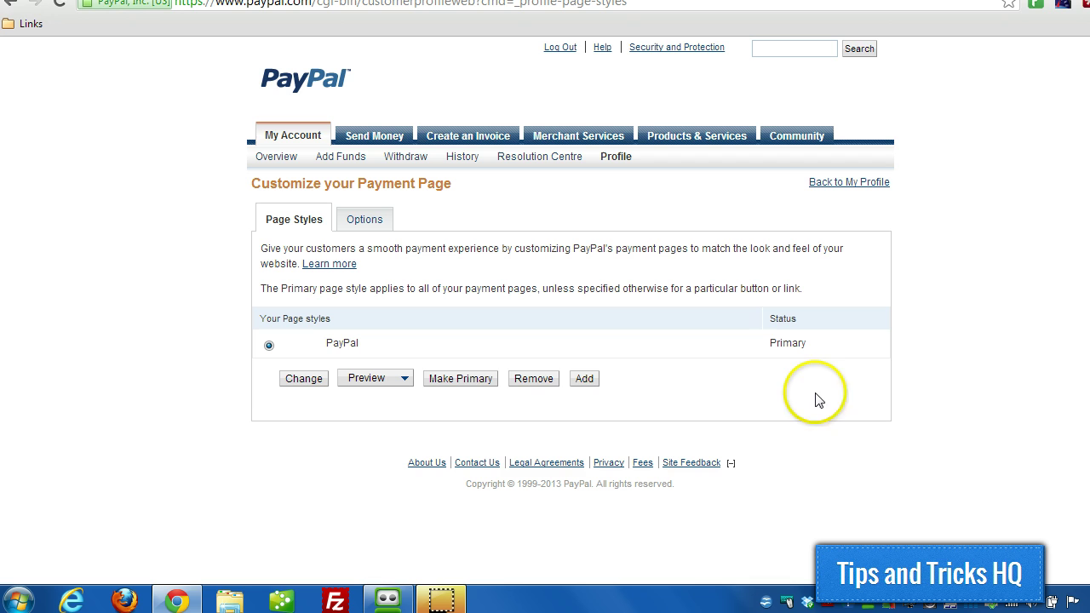
left_click(585, 380)
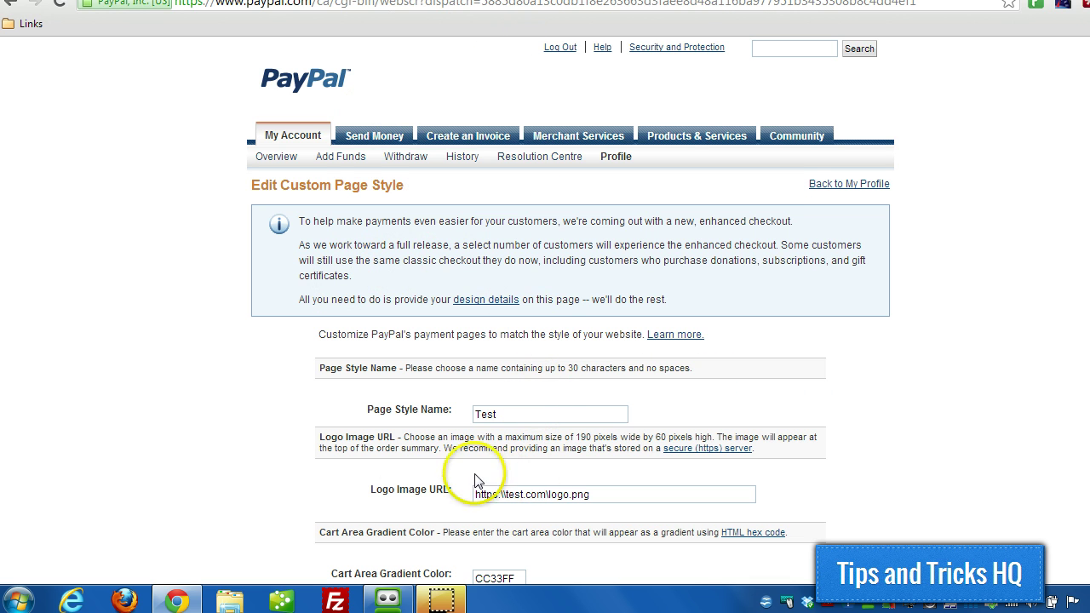
scroll(244, 349, "down", 1)
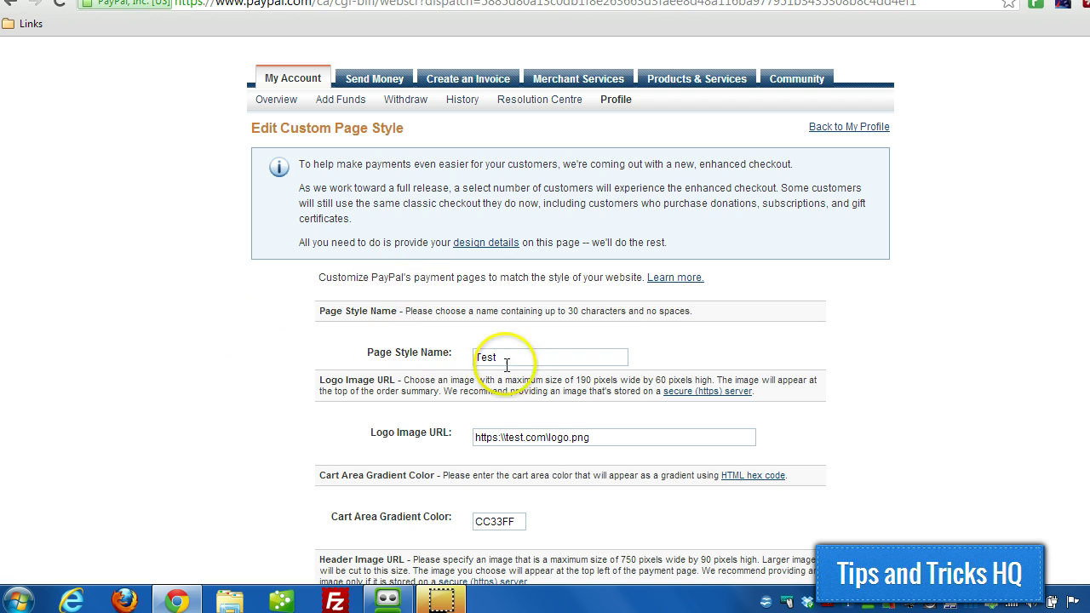
left_click(419, 354)
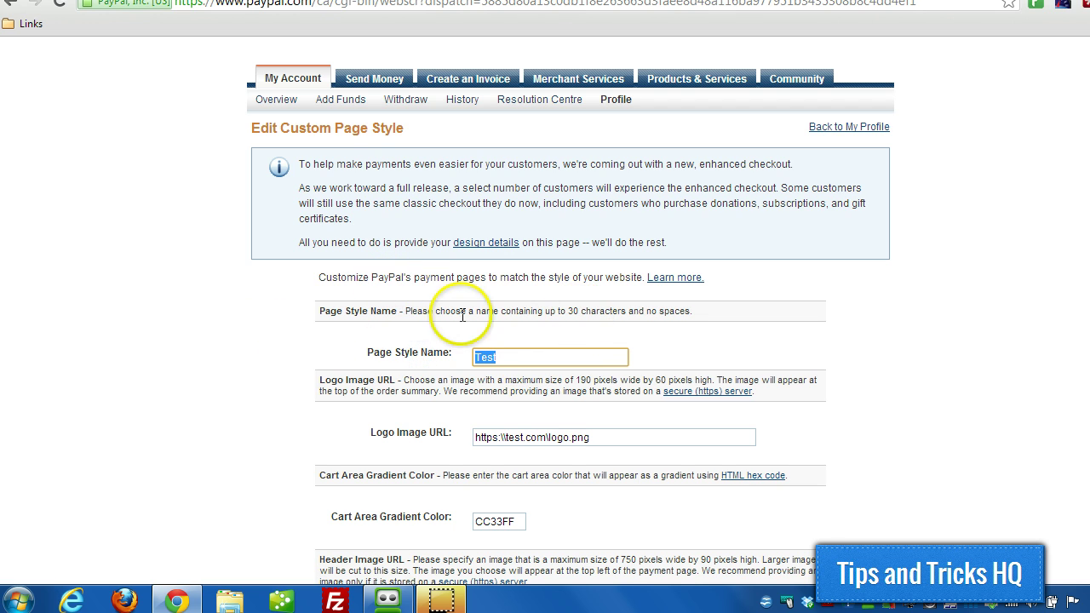
scroll(243, 316, "down", 1)
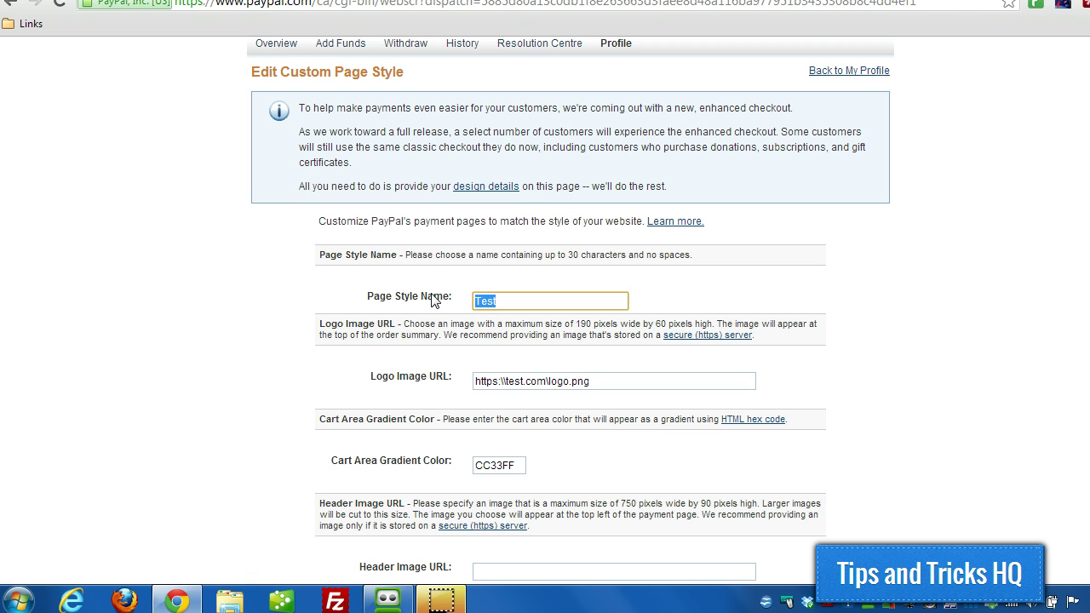
scroll(366, 322, "down", 1)
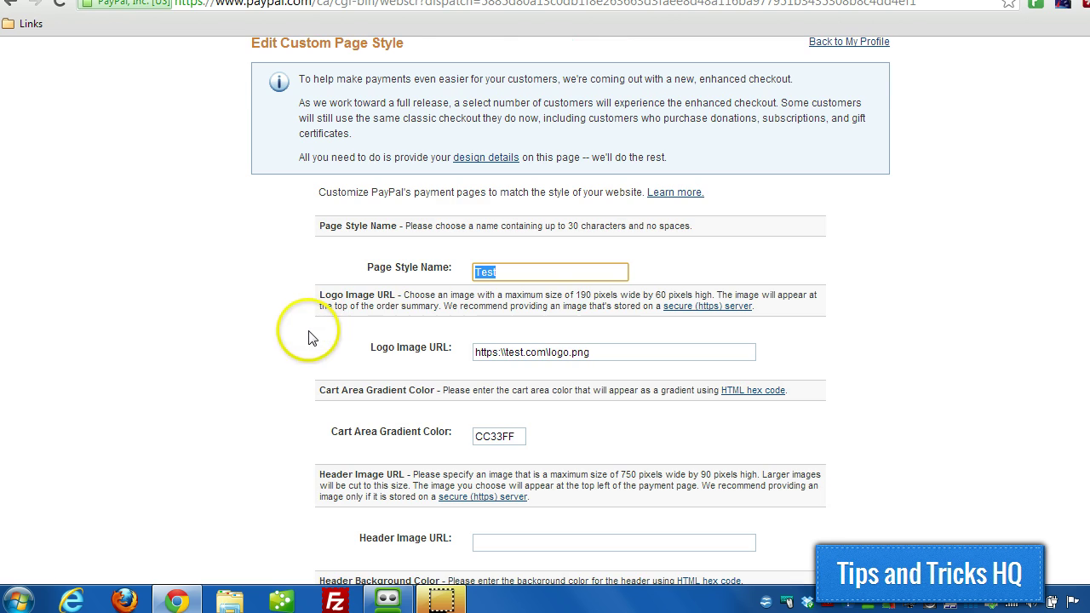
double_click(582, 295)
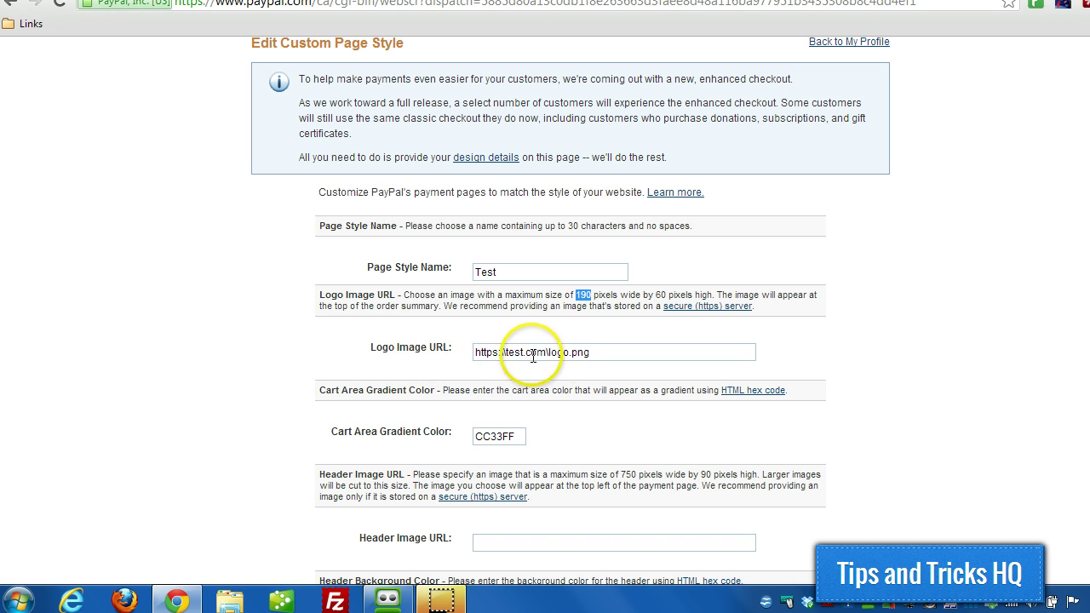
left_click_drag(372, 349, 458, 348)
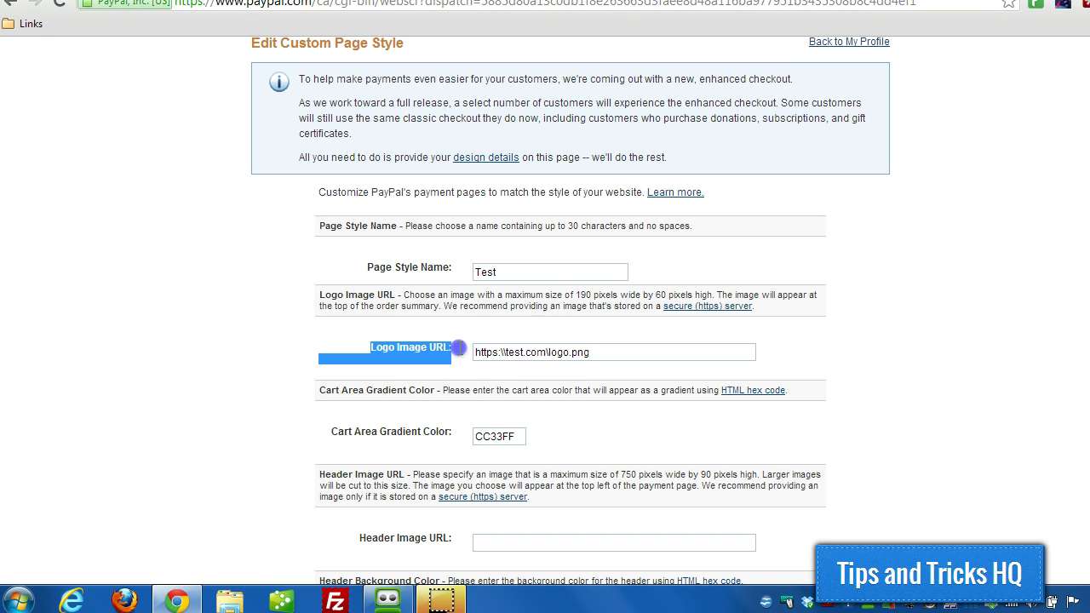
left_click(457, 345)
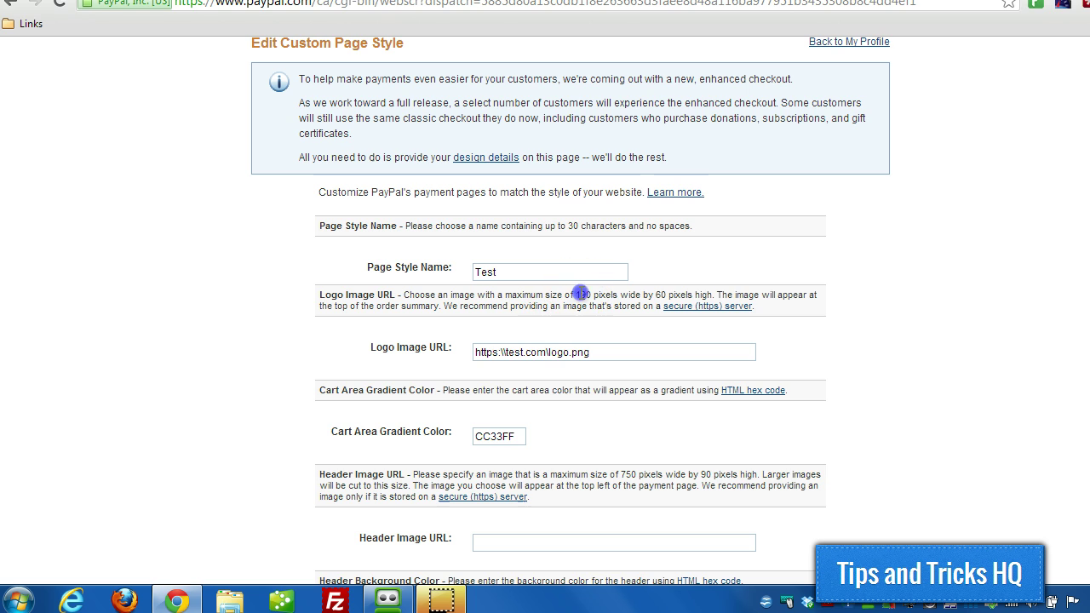
left_click_drag(577, 295, 593, 295)
left_click(654, 295)
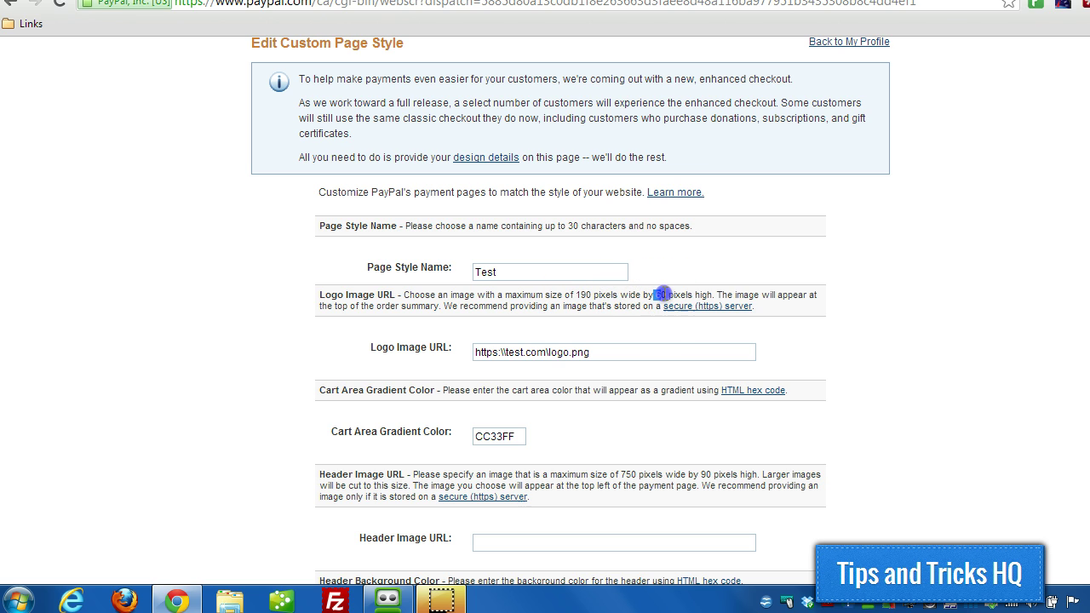
left_click(585, 293)
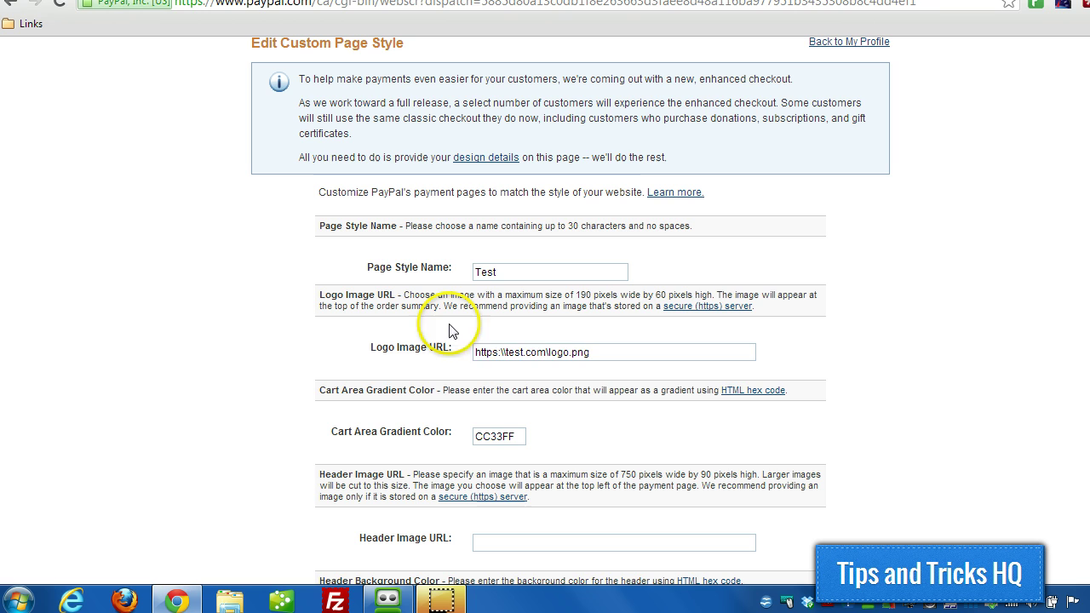
left_click(549, 352)
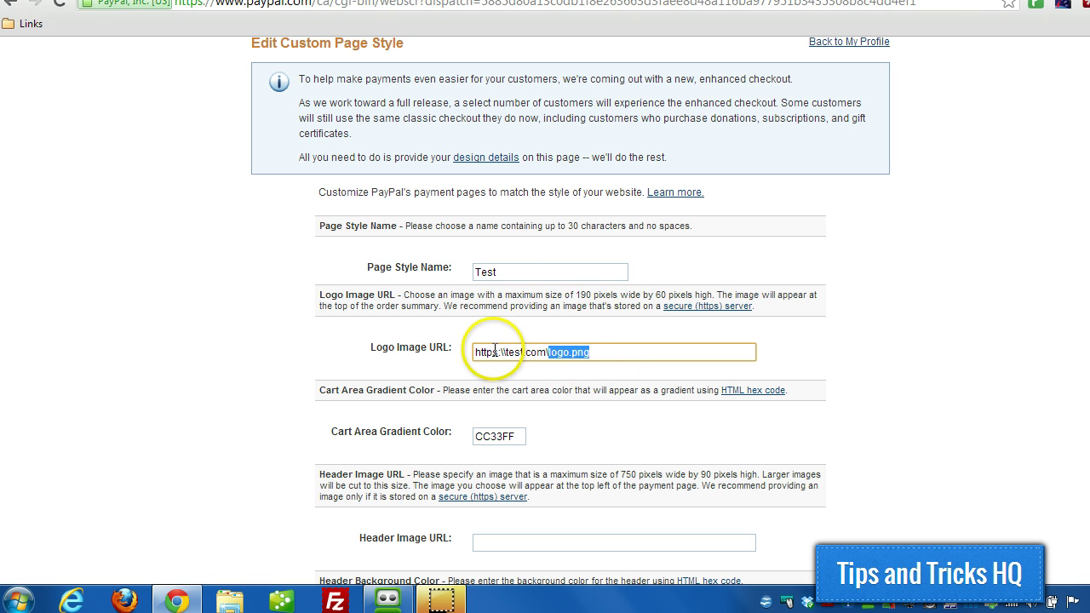
left_click_drag(501, 349, 473, 390)
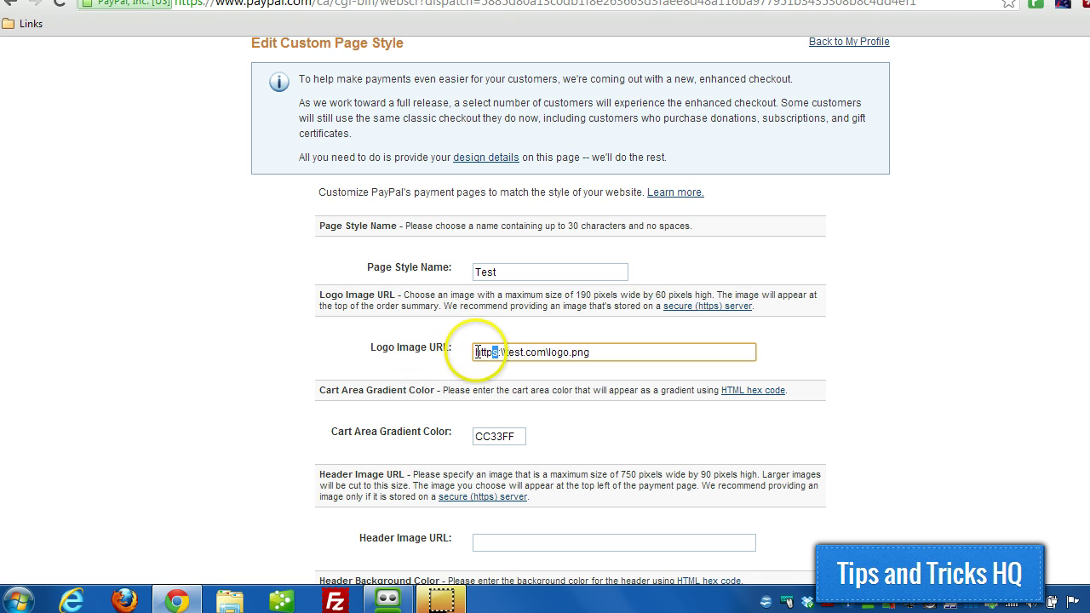
left_click_drag(476, 352, 493, 351)
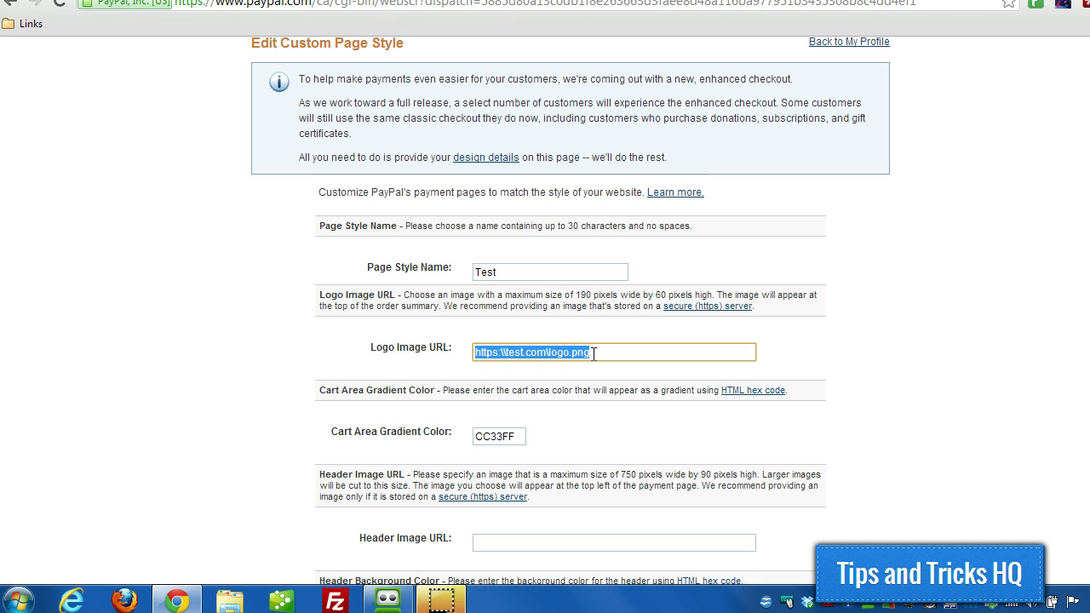
left_click(594, 354)
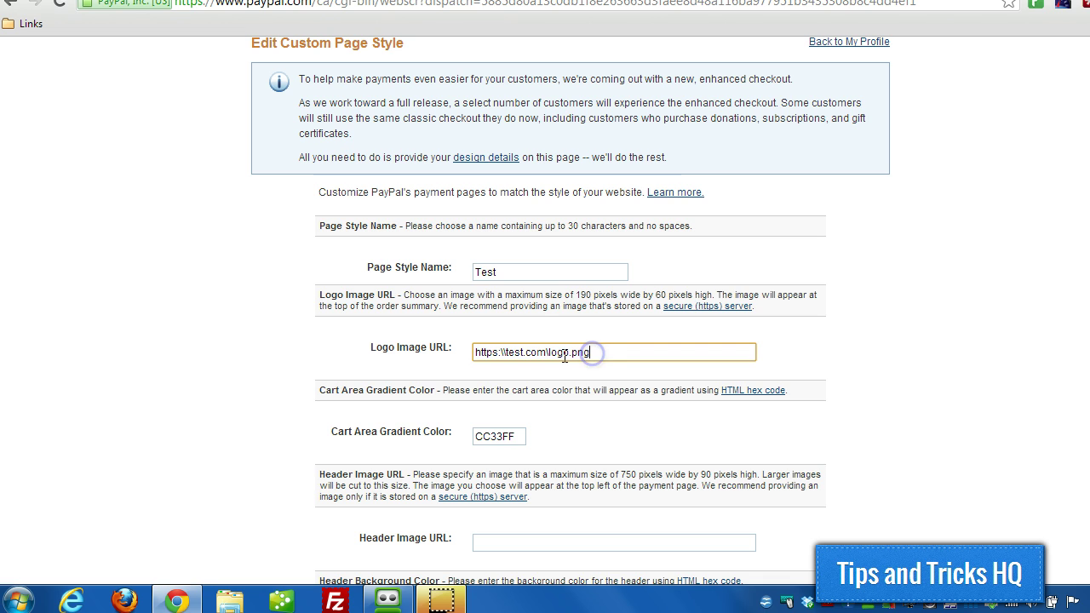
left_click(494, 351)
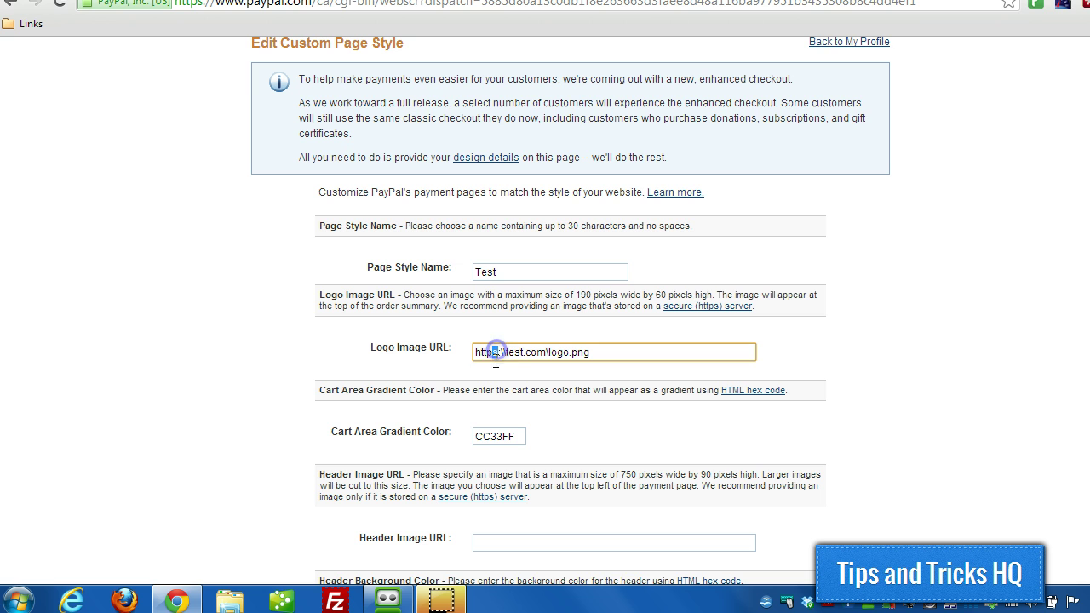
left_click(499, 352)
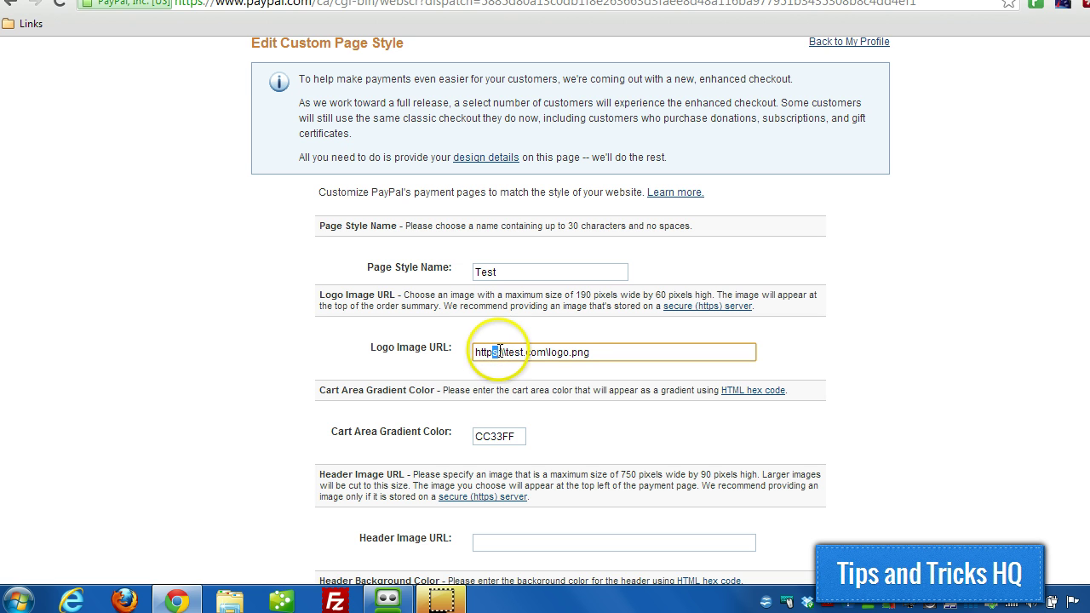
left_click_drag(475, 351, 597, 353)
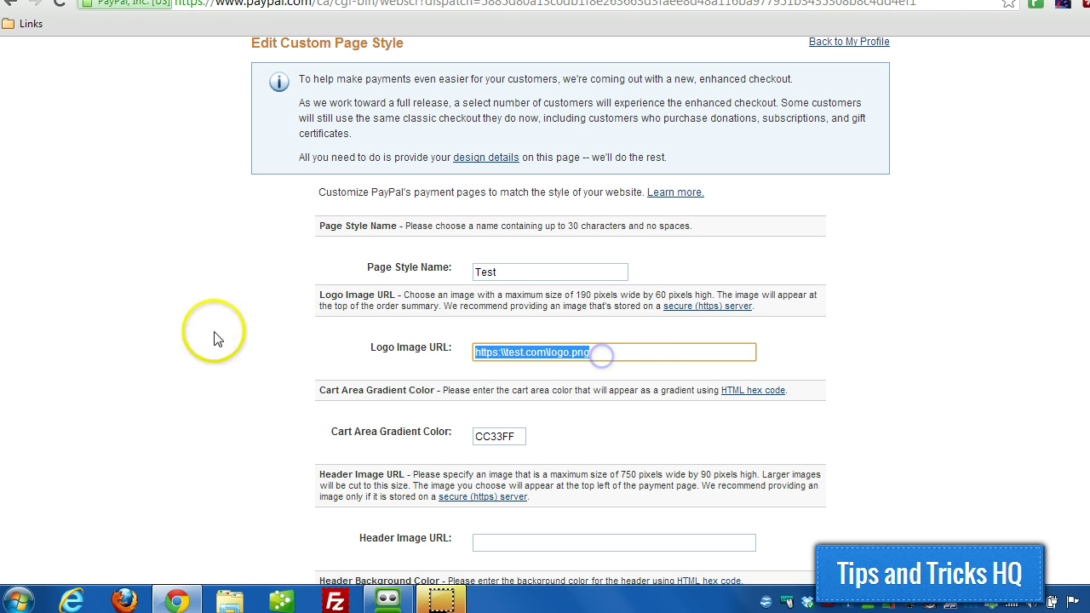
- Look up a grey-teal colour's hex code in the HTML colour chooser
scroll(132, 326, "down", 2)
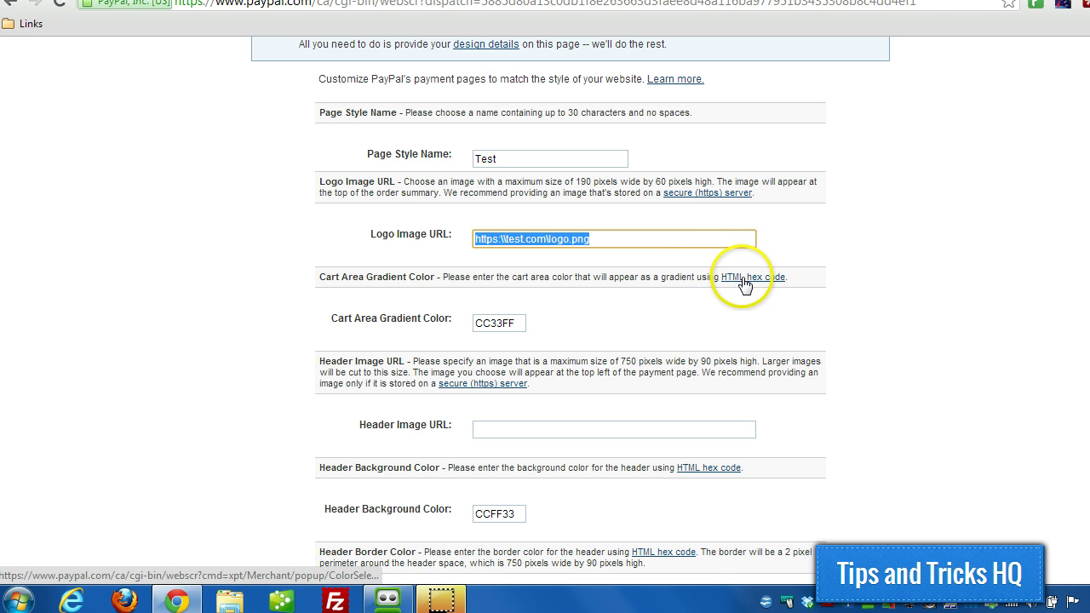
left_click(742, 280)
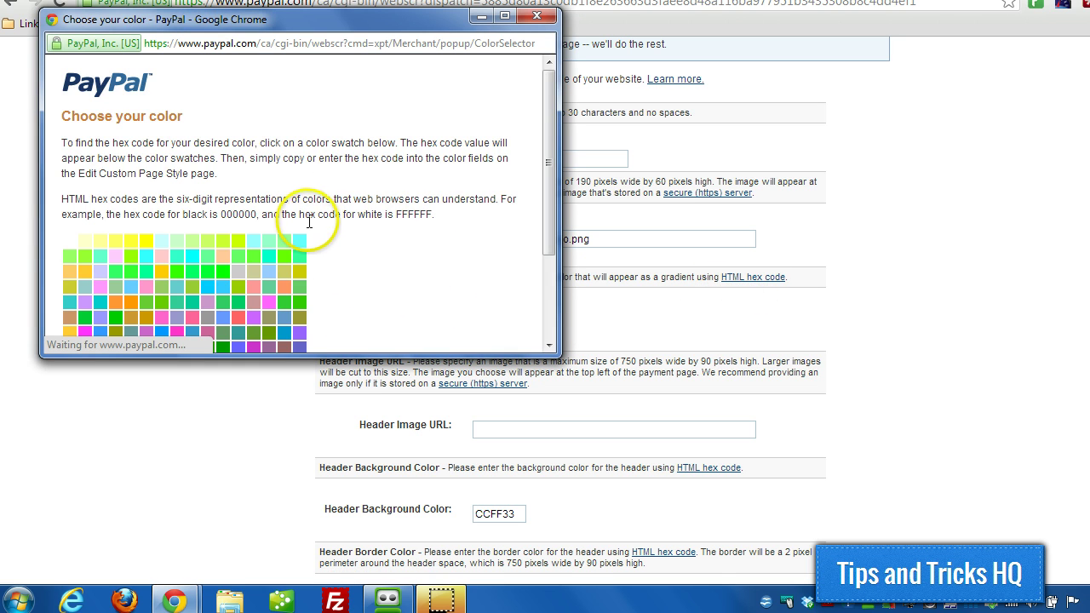
scroll(170, 191, "down", 3)
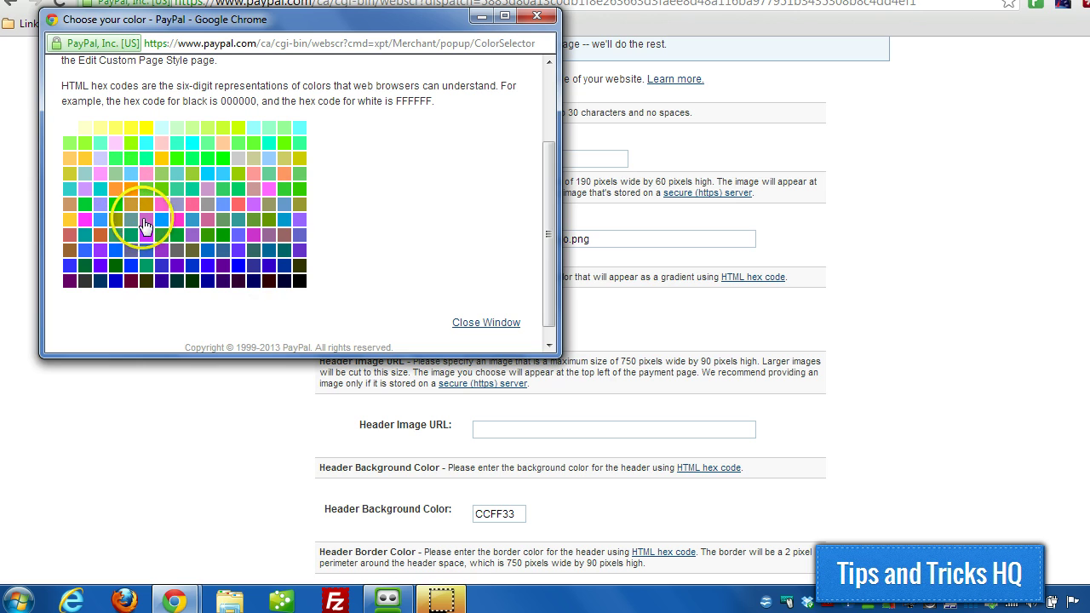
left_click(130, 221)
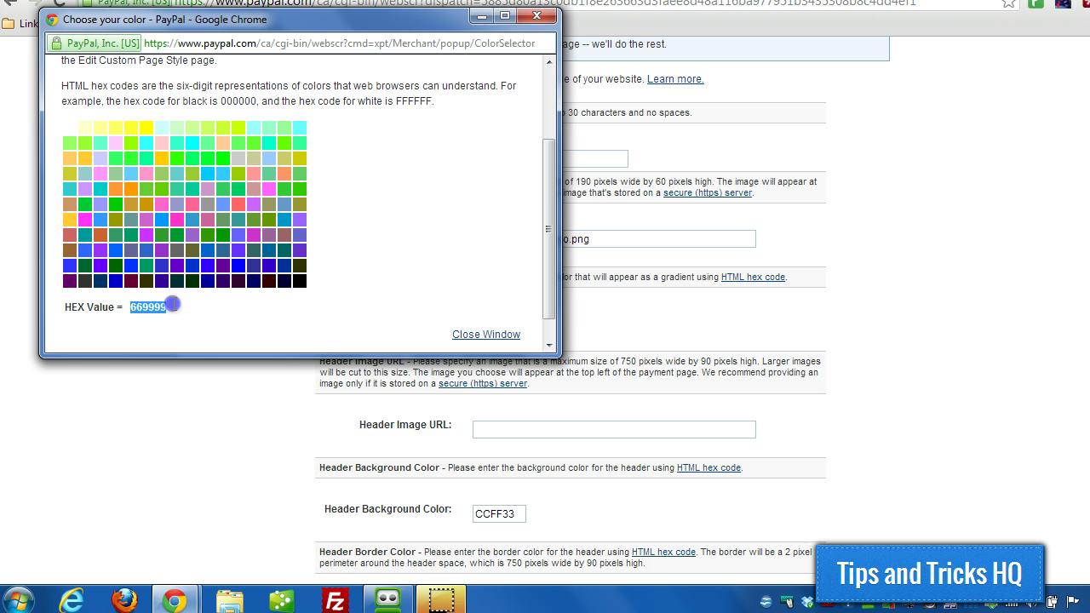
- Close the colour chooser and select the CC33FF value in Cart Area Gradient Color
left_click(536, 16)
left_click(477, 322)
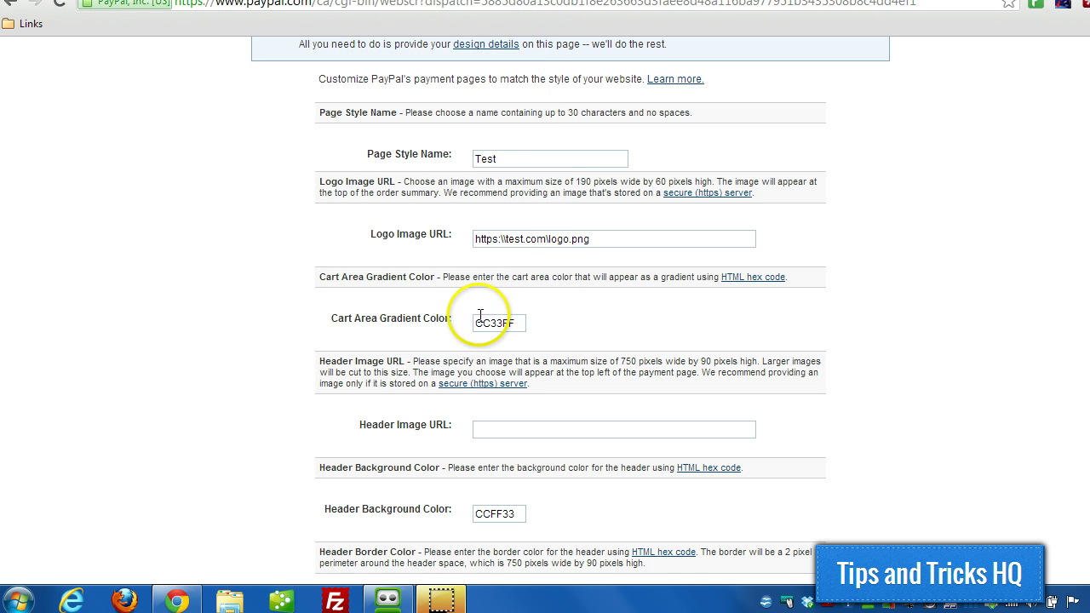
left_click(478, 322)
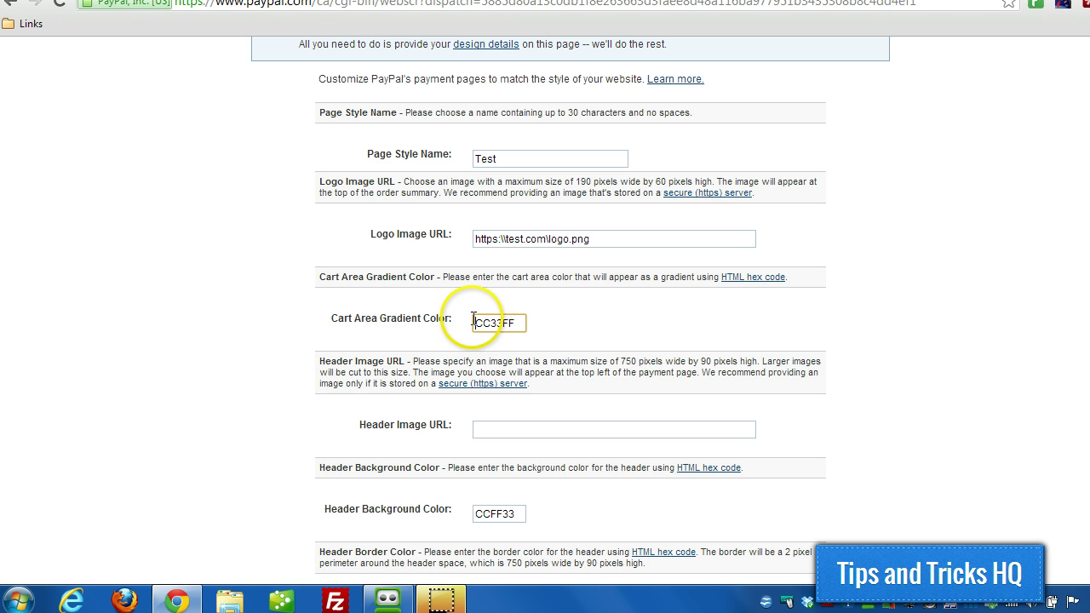
left_click_drag(474, 323, 523, 322)
scroll(287, 287, "down", 1)
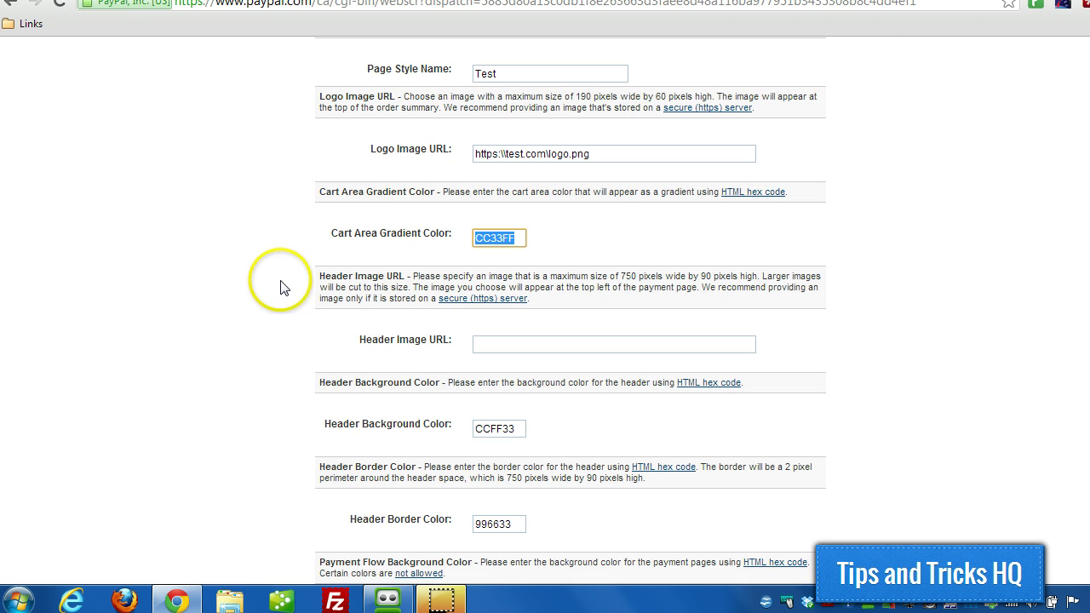
scroll(283, 287, "down", 1)
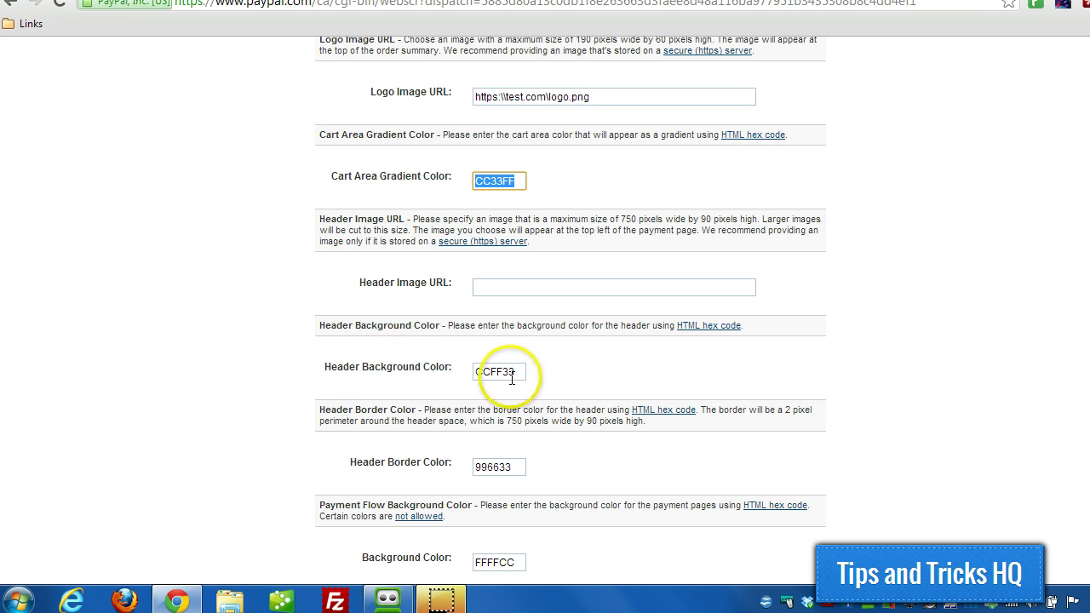
scroll(367, 353, "down", 1)
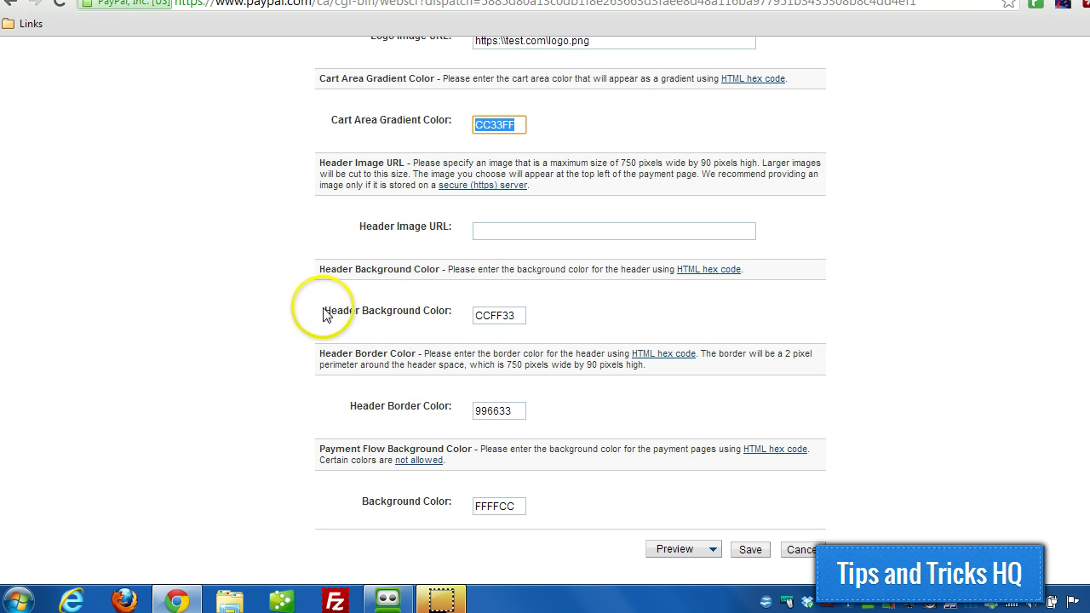
left_click_drag(325, 311, 451, 313)
left_click(423, 408)
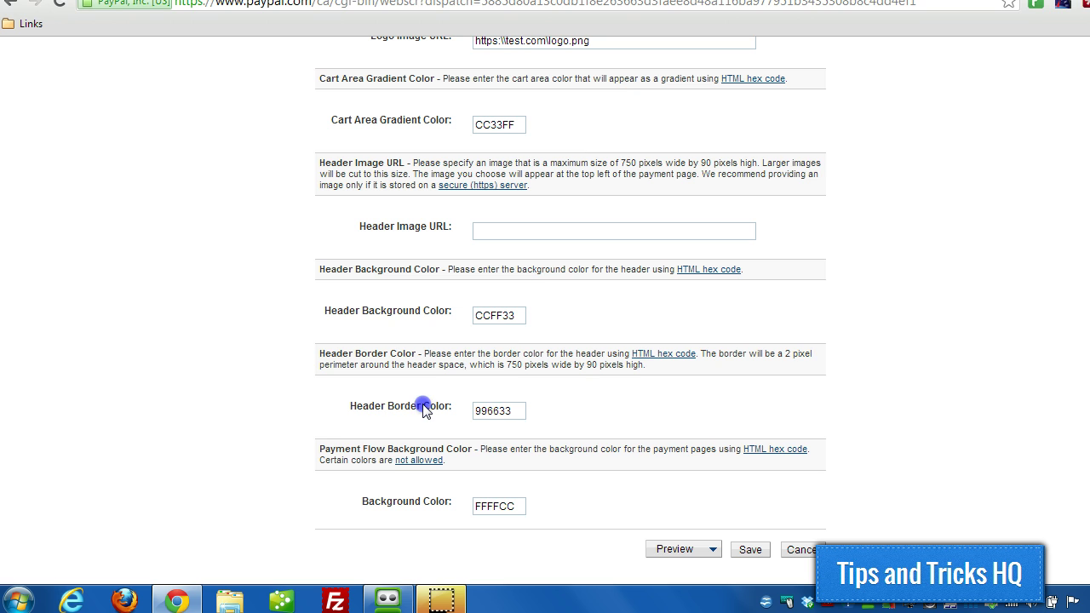
left_click(658, 358)
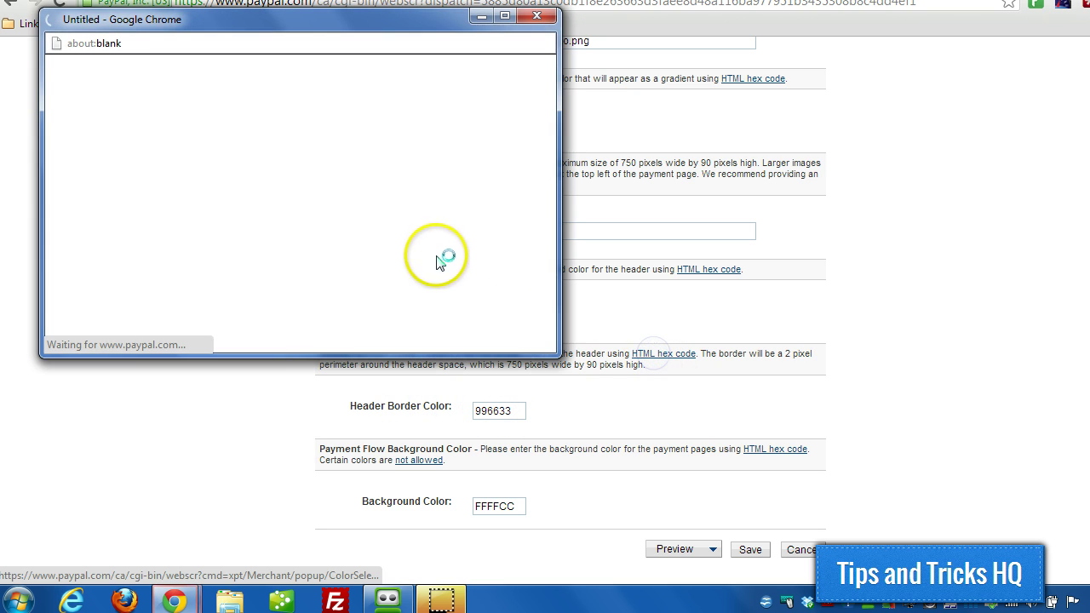
scroll(383, 197, "down", 3)
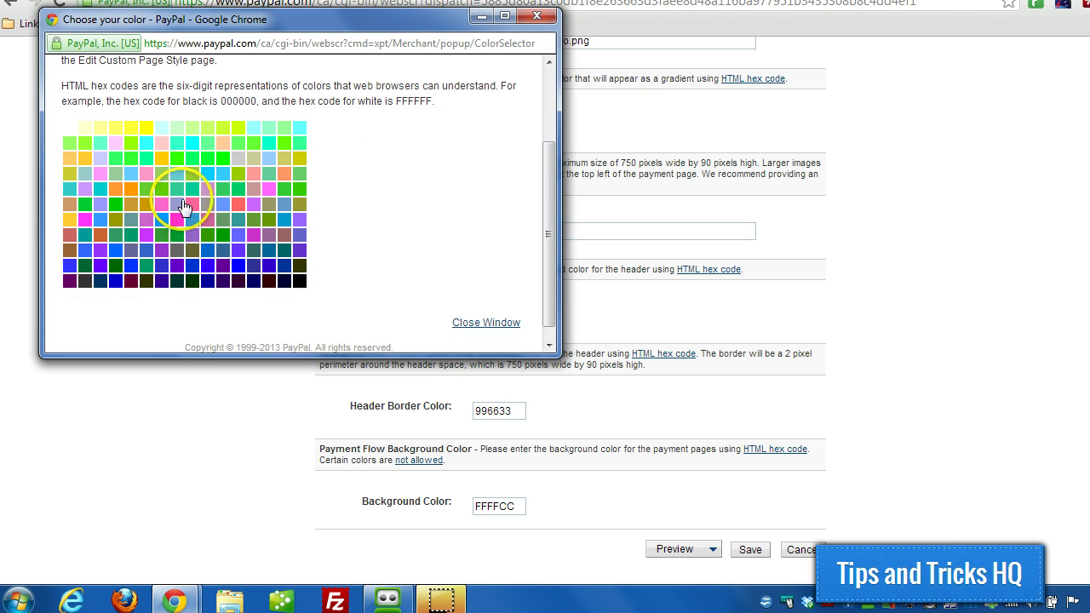
left_click(175, 250)
left_click_drag(130, 307, 184, 305)
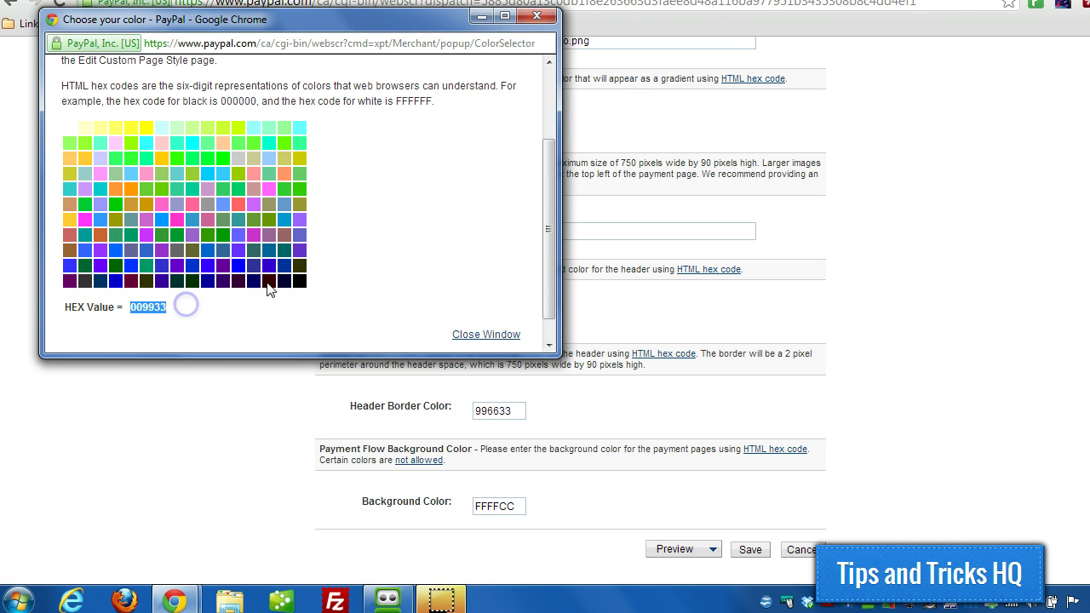
scroll(310, 244, "down", 1)
left_click(537, 17)
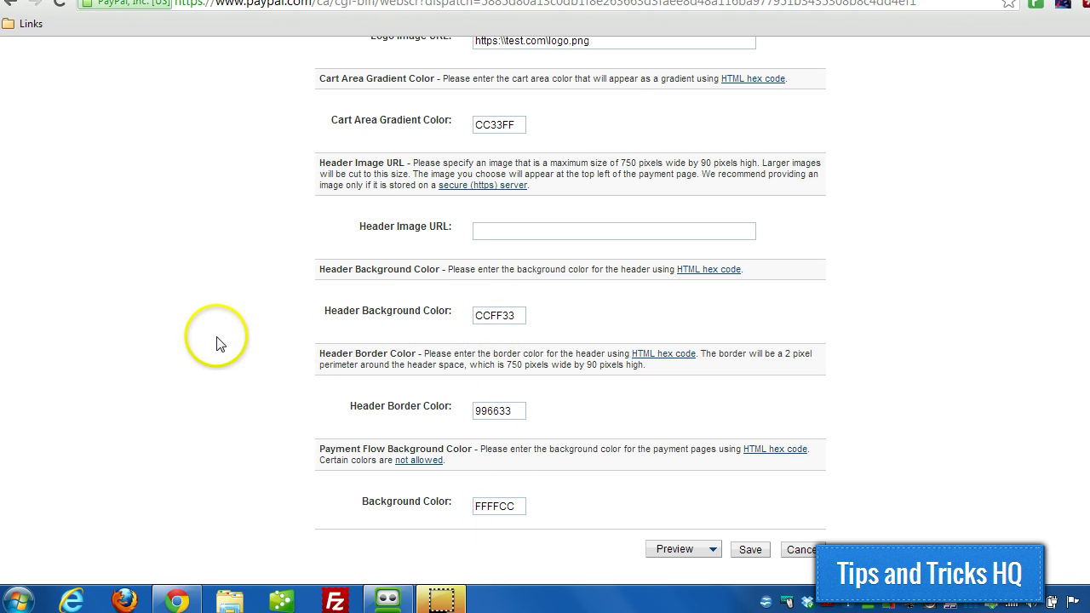
left_click(502, 230)
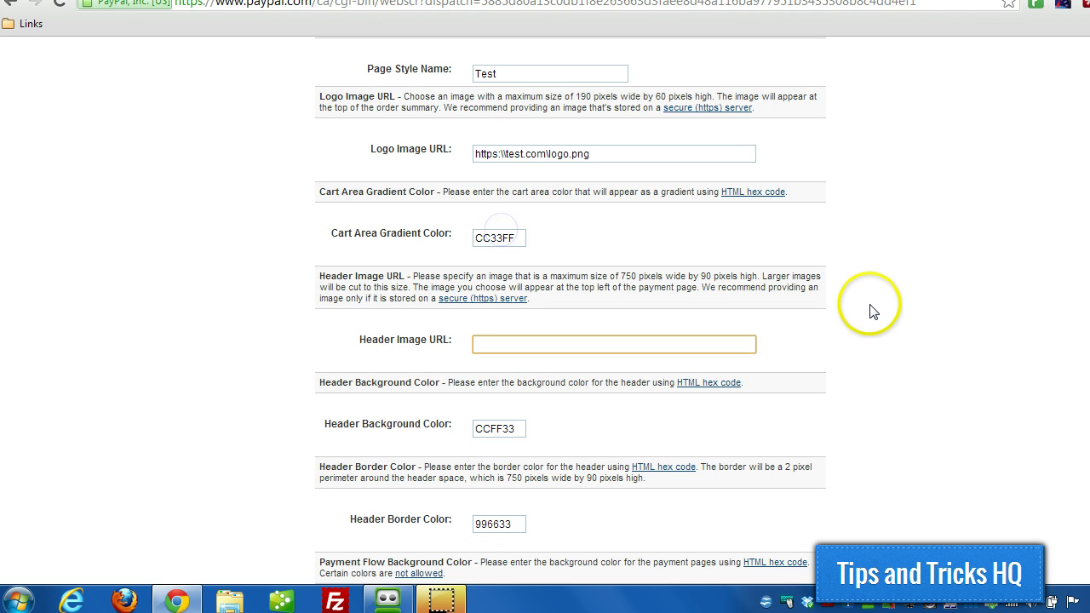
scroll(868, 310, "up", 1)
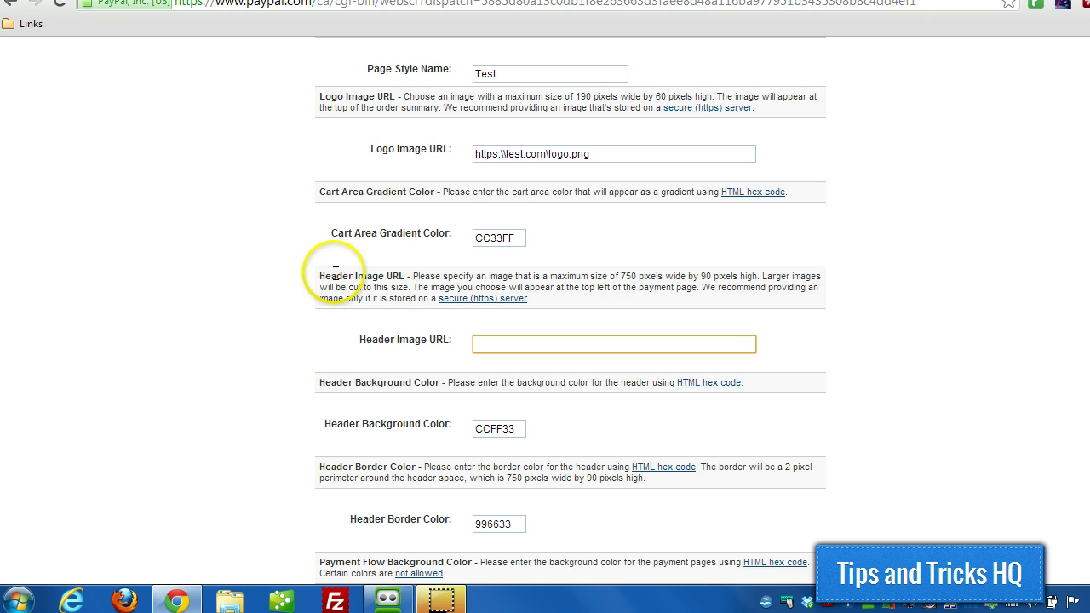
scroll(844, 316, "up", 1)
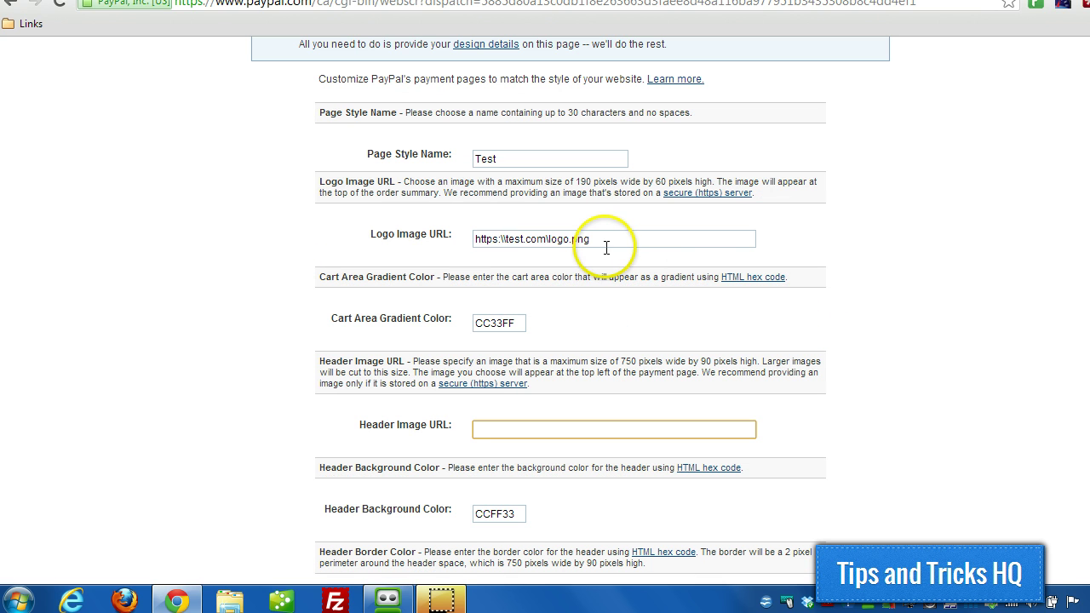
left_click_drag(616, 239, 438, 233)
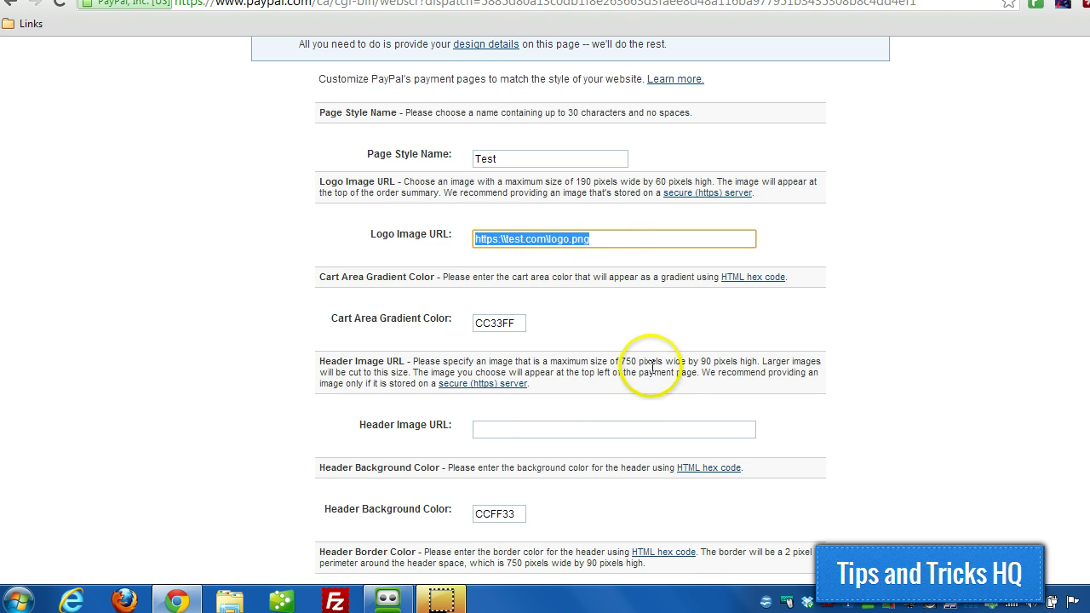
scroll(607, 418, "down", 1)
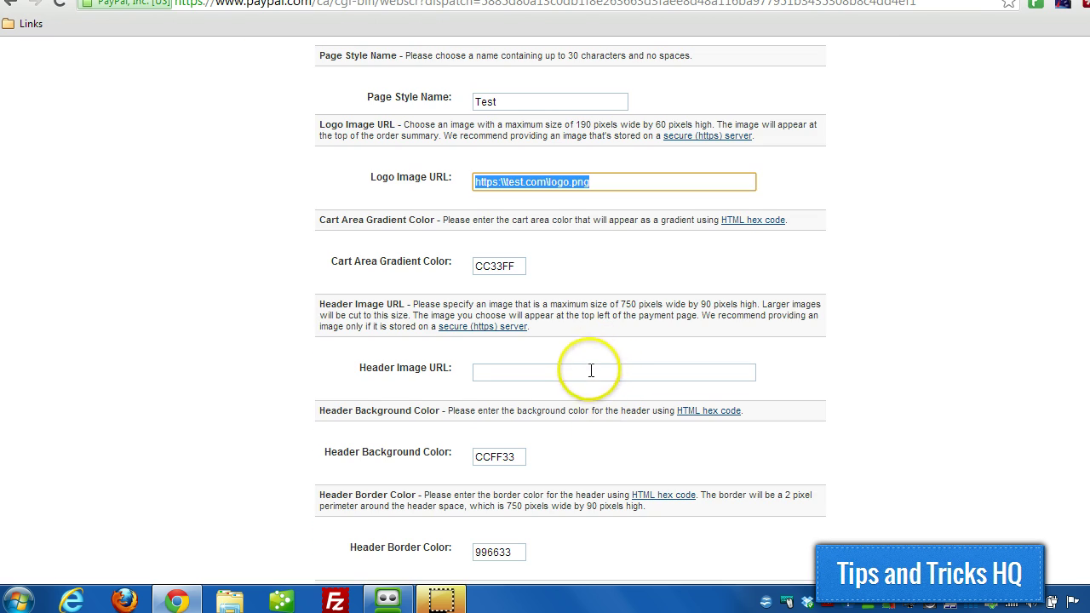
left_click(585, 372)
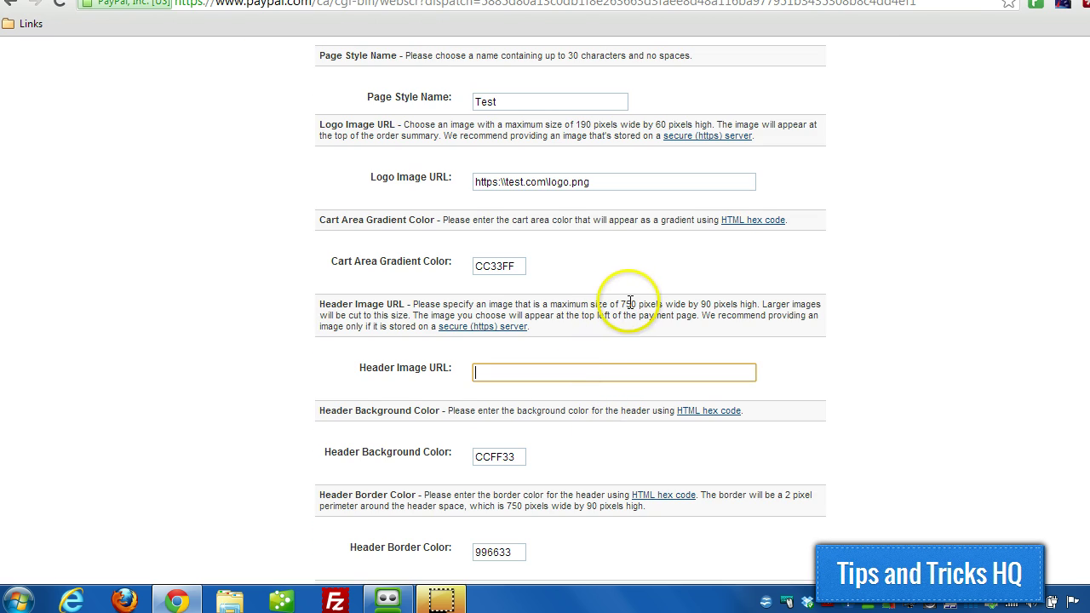
left_click(623, 303)
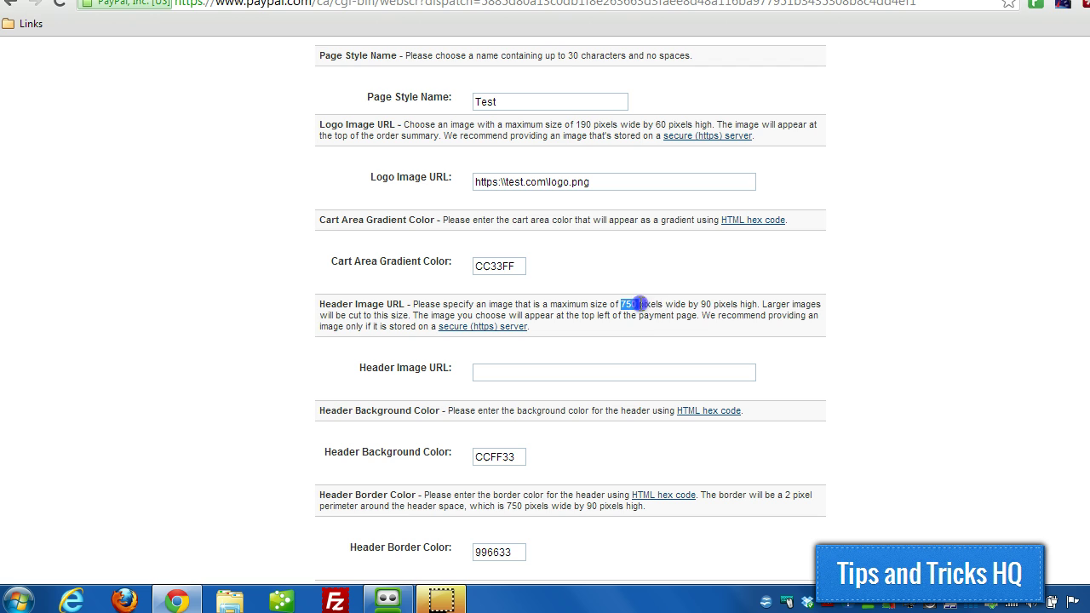
double_click(706, 304)
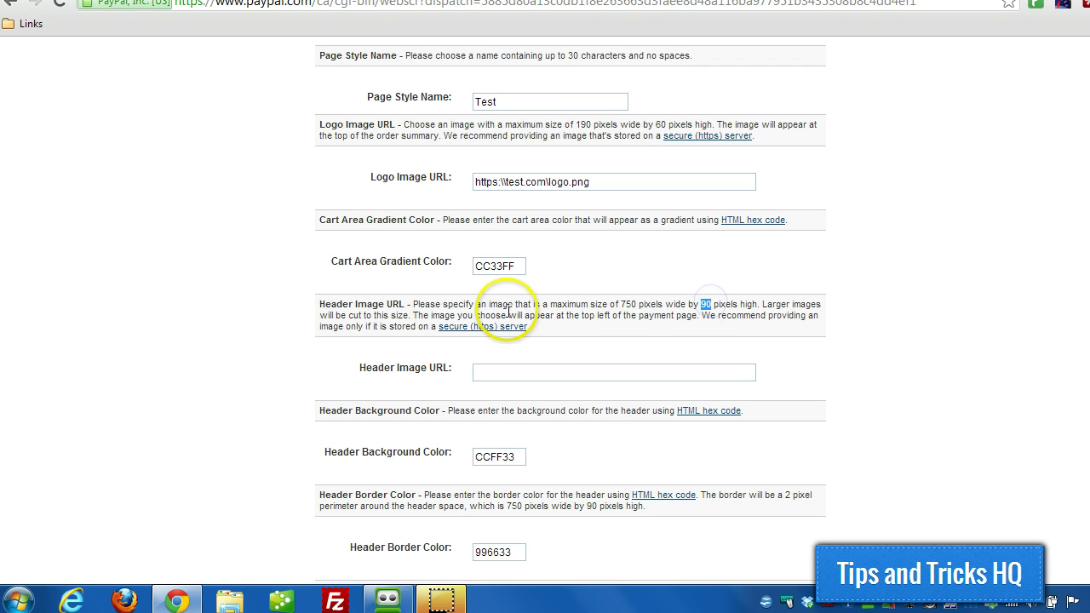
double_click(627, 305)
double_click(705, 304)
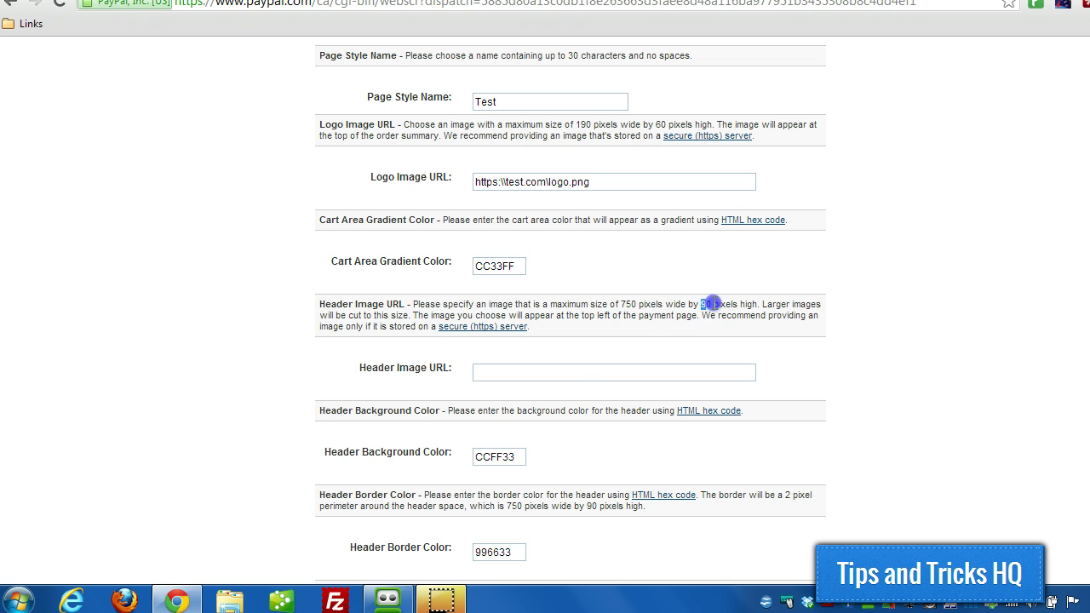
left_click(536, 368)
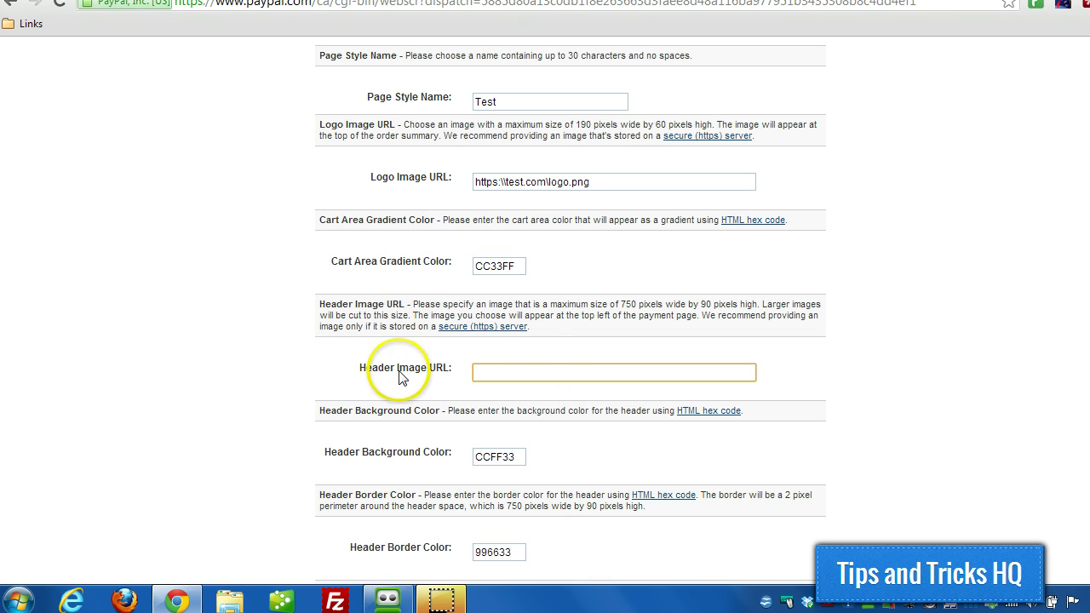
scroll(299, 372, "down", 2)
scroll(300, 375, "up", 3)
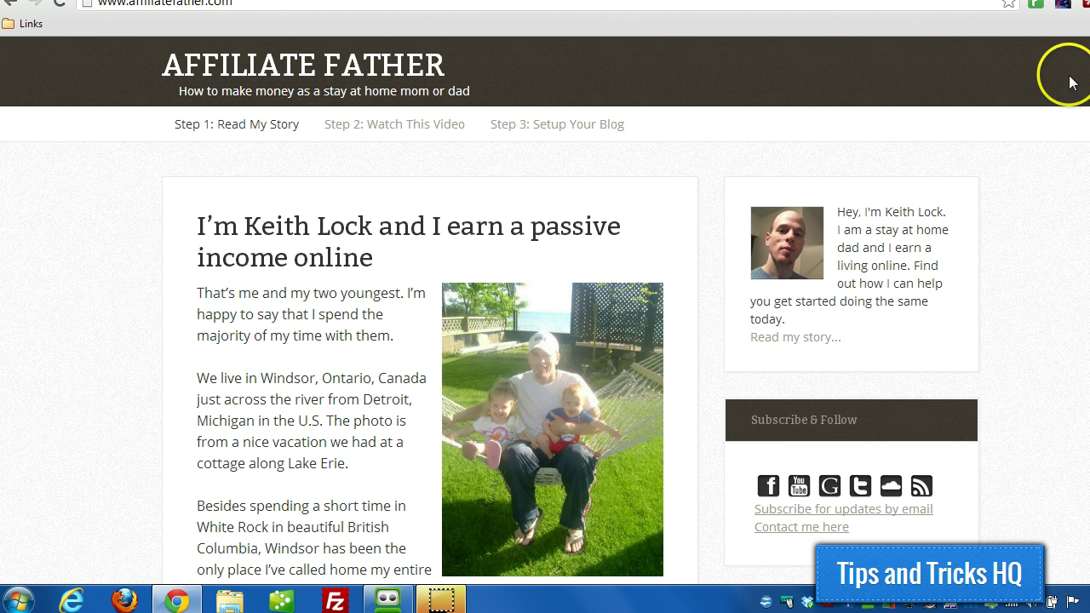
- Capture a selected area around the site's title banner with Awesome Screenshot
left_click(1062, 4)
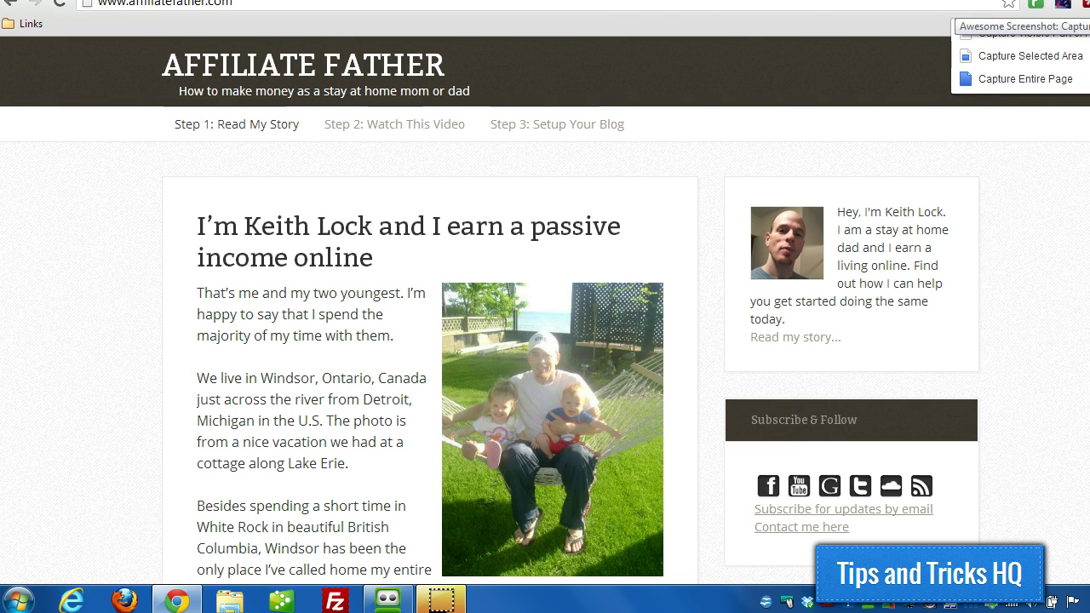
left_click(1030, 57)
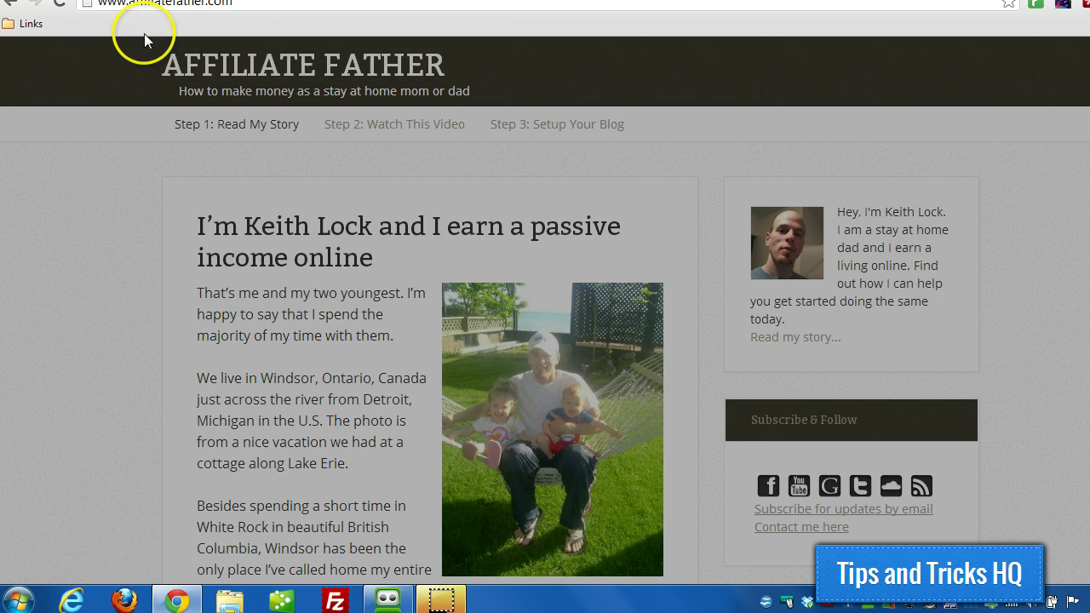
left_click_drag(147, 38, 762, 113)
left_click_drag(681, 92, 672, 82)
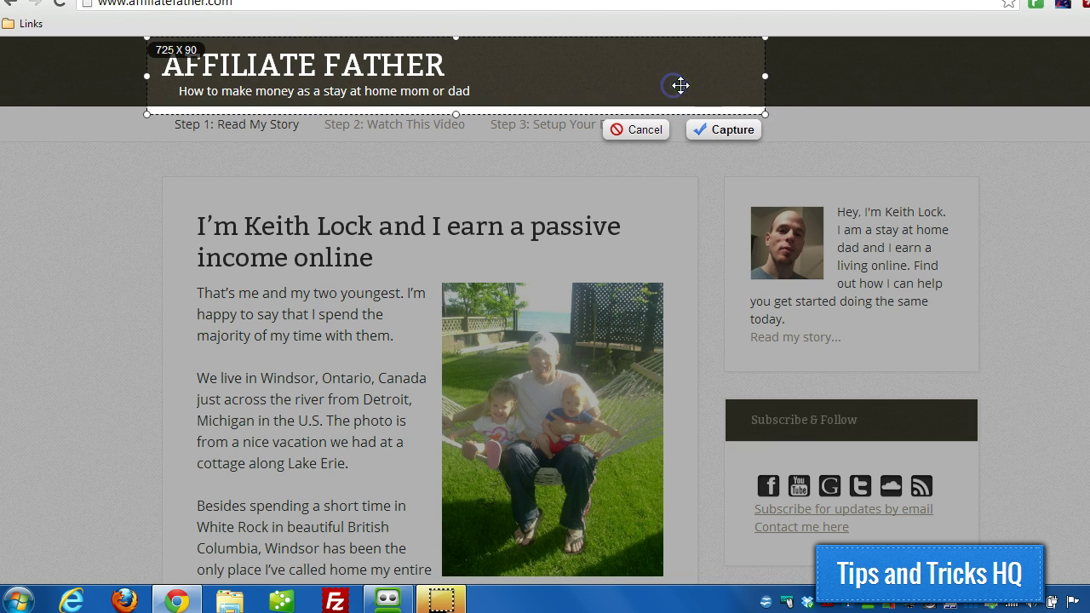
left_click(742, 85)
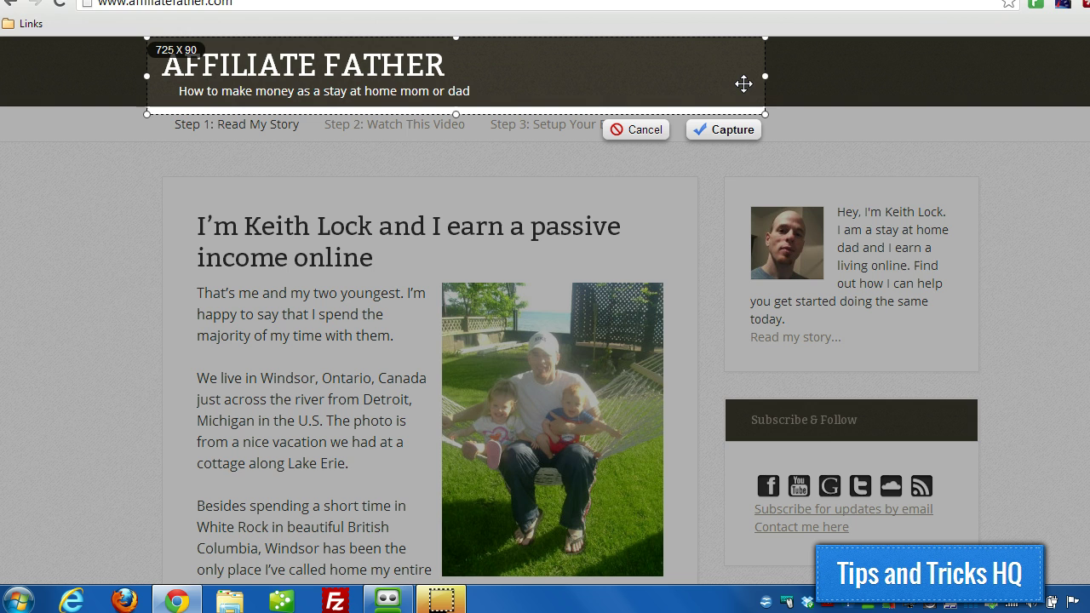
left_click(723, 129)
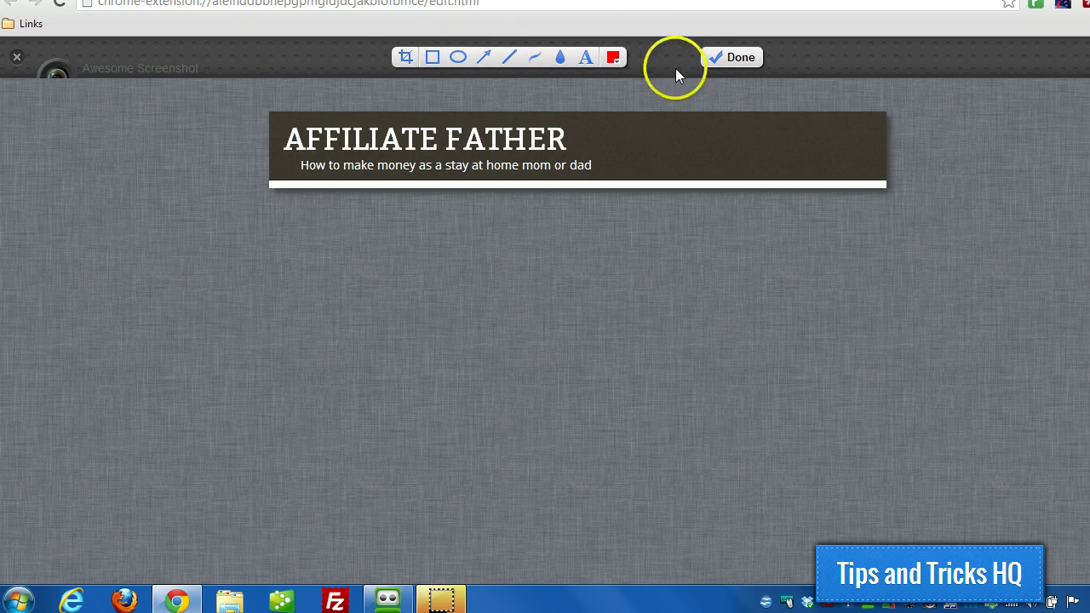
- Save the captured image as a file and return to the Screencast-O-Matic tab
left_click(728, 67)
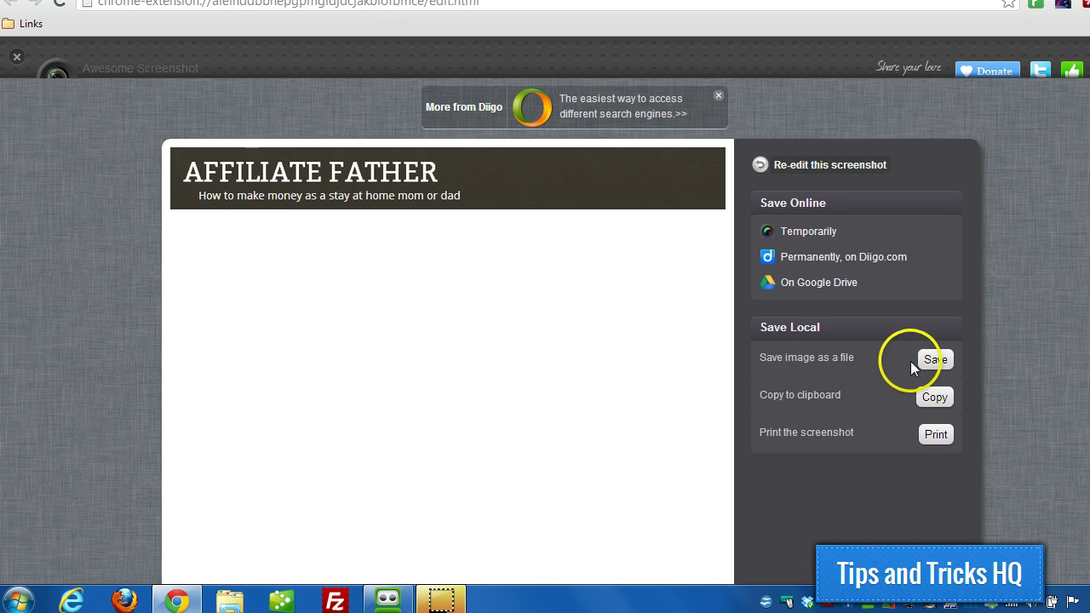
left_click(934, 360)
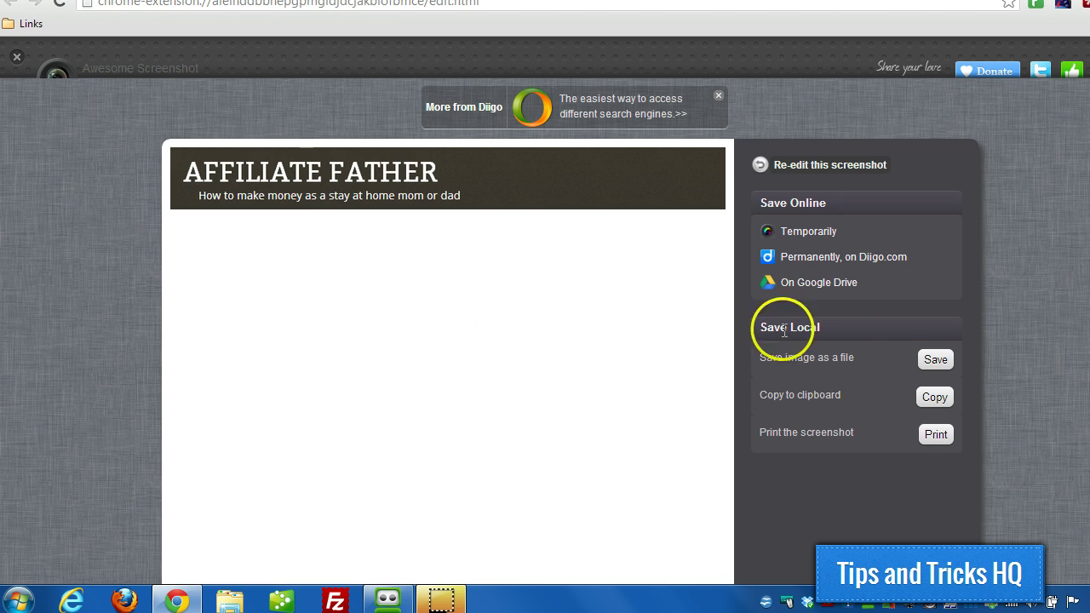
left_click(477, 2)
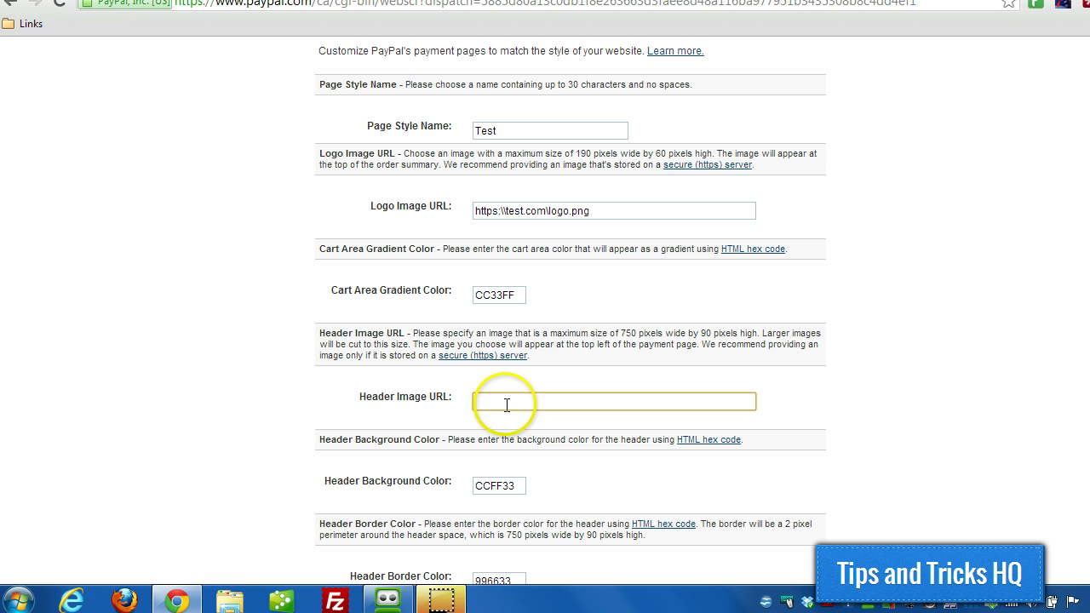
left_click_drag(477, 211, 617, 217)
left_click(528, 399)
scroll(175, 293, "down", 3)
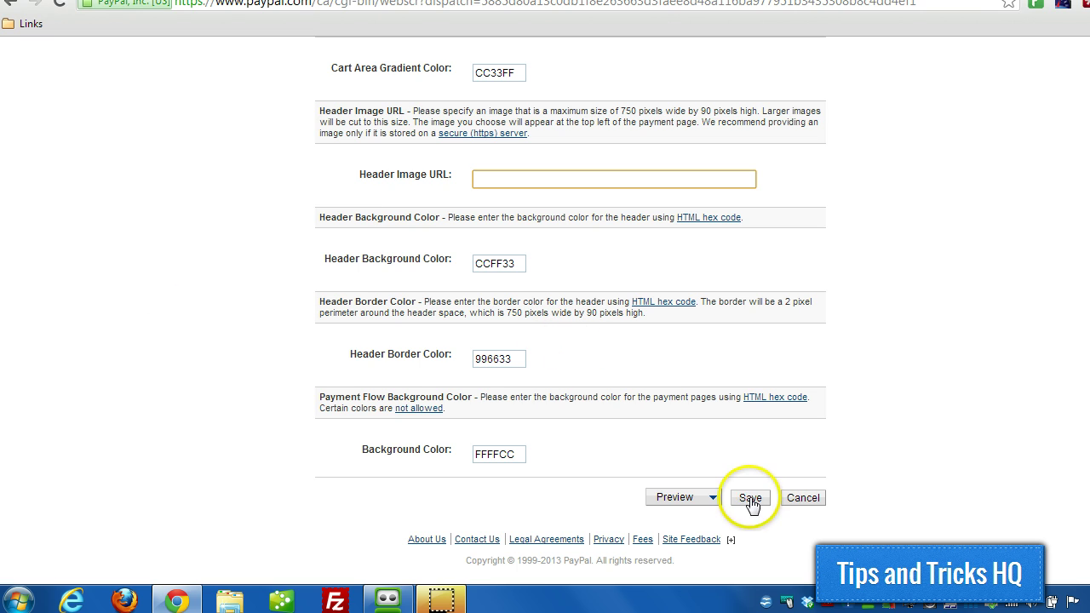
left_click(708, 497)
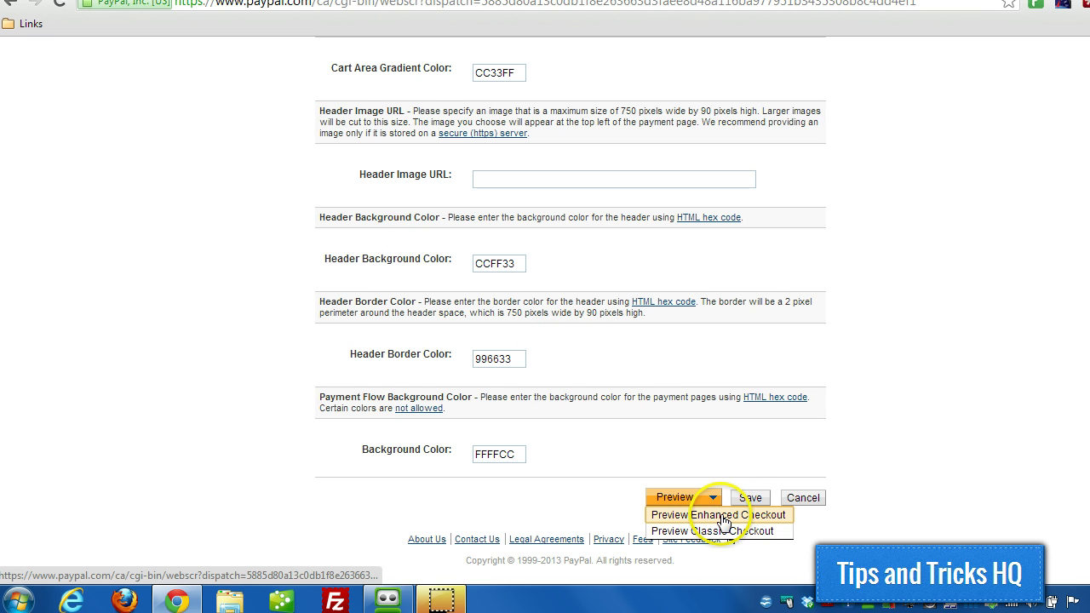
left_click(698, 535)
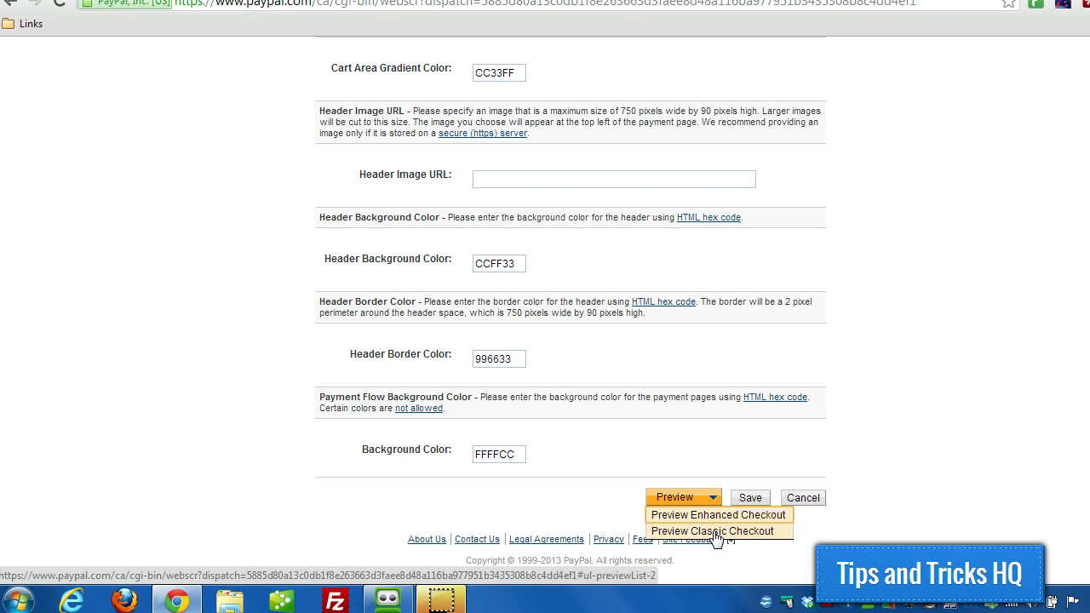
left_click(746, 518)
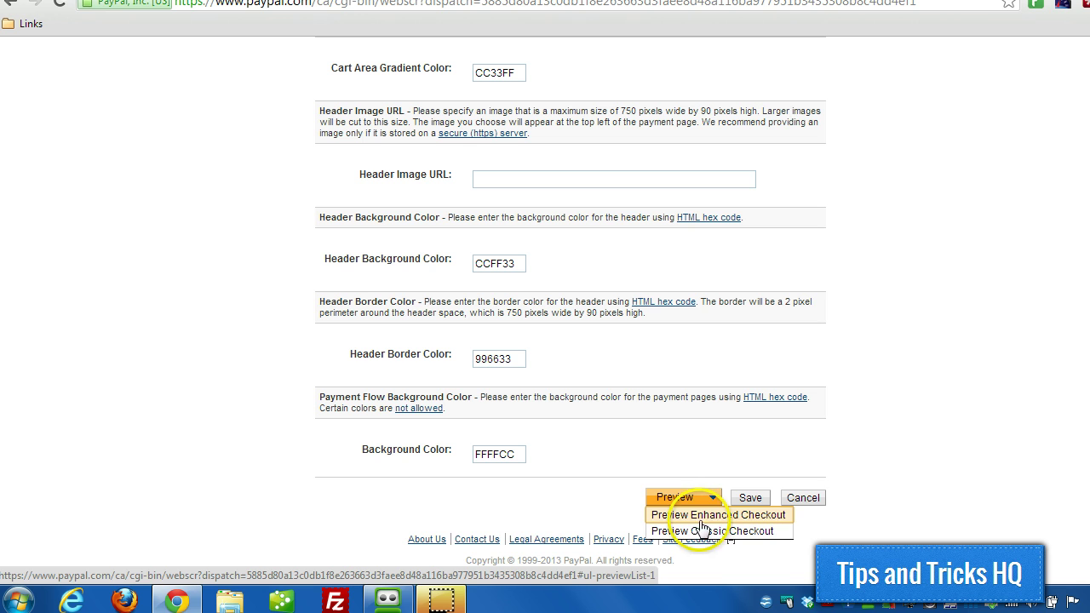
left_click(931, 433)
left_click(694, 497)
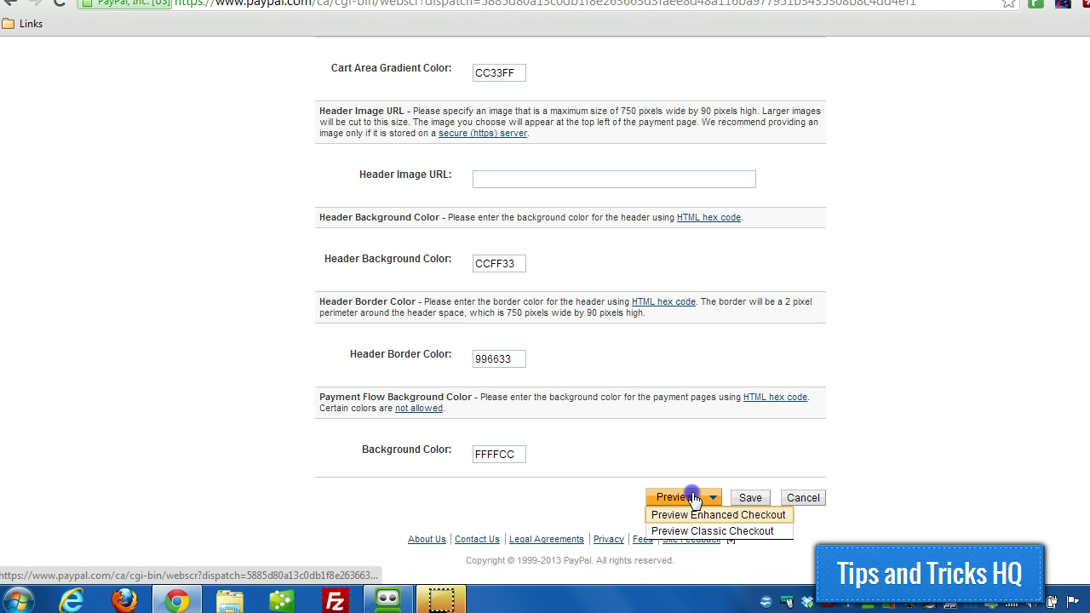
left_click(909, 461)
scroll(911, 460, "up", 6)
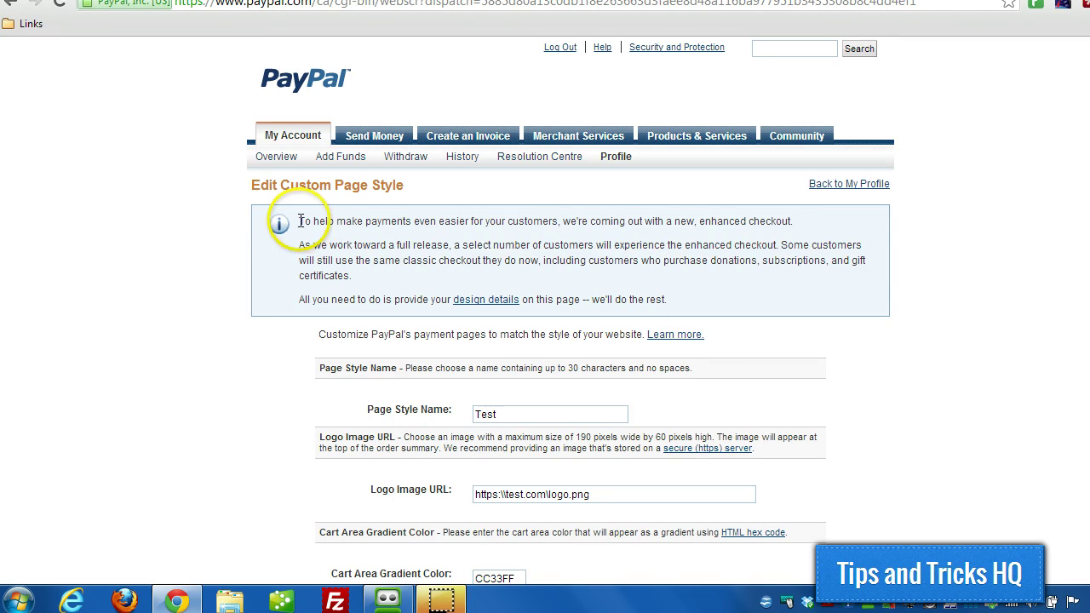
left_click_drag(294, 223, 393, 299)
left_click(925, 433)
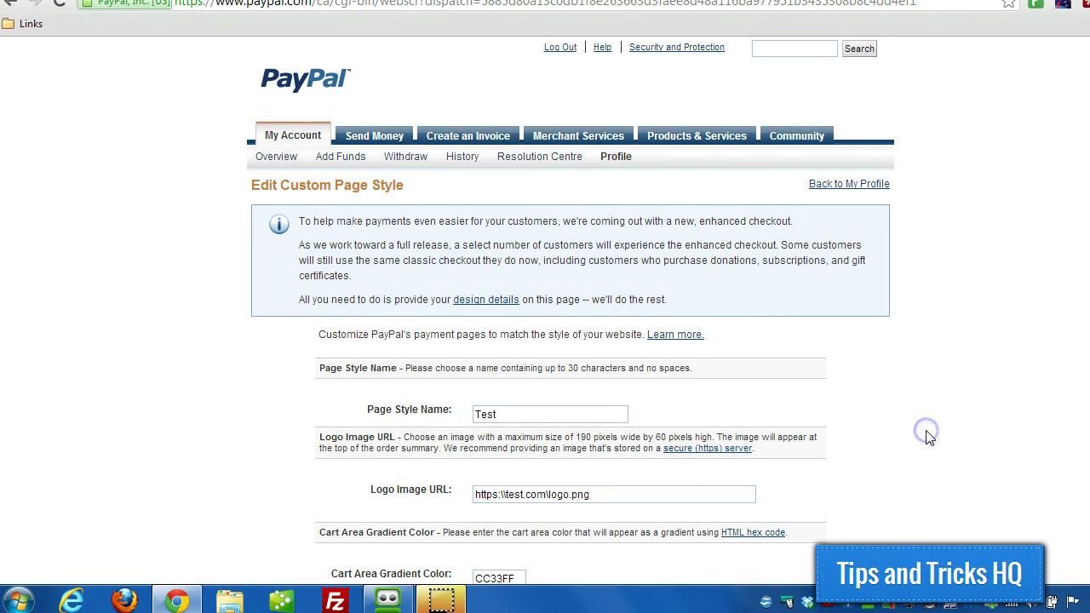
scroll(929, 436, "down", 4)
scroll(928, 438, "down", 2)
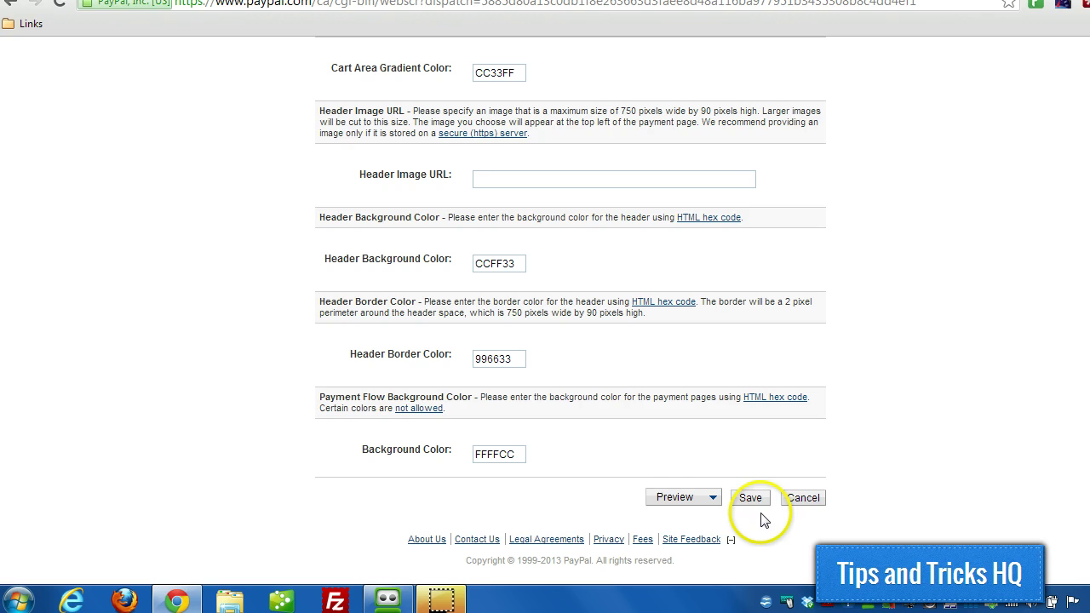
scroll(871, 460, "up", 5)
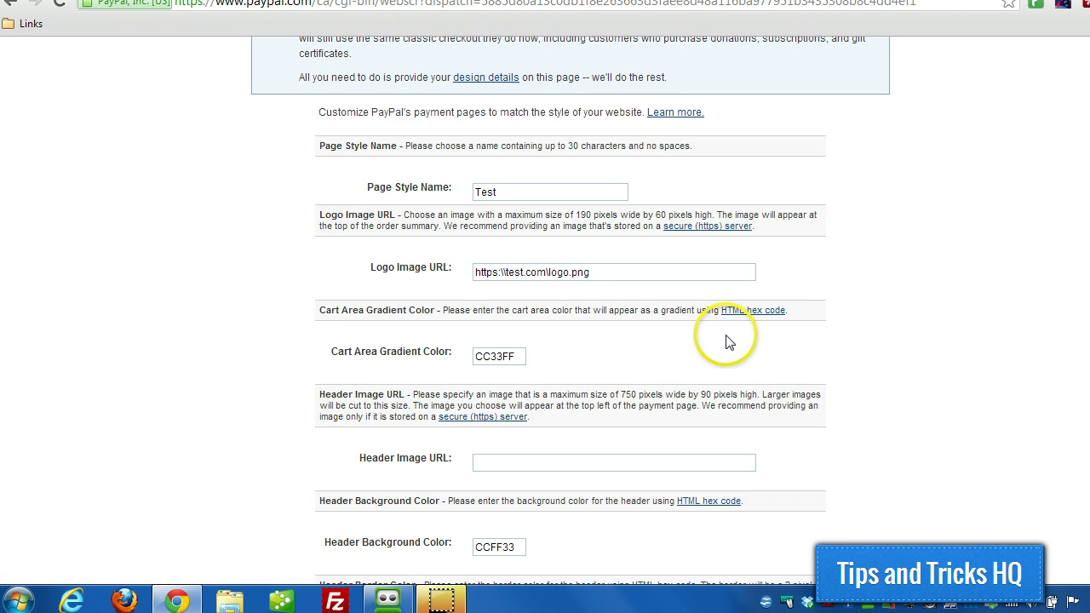
left_click(509, 276)
left_click_drag(509, 277, 476, 277)
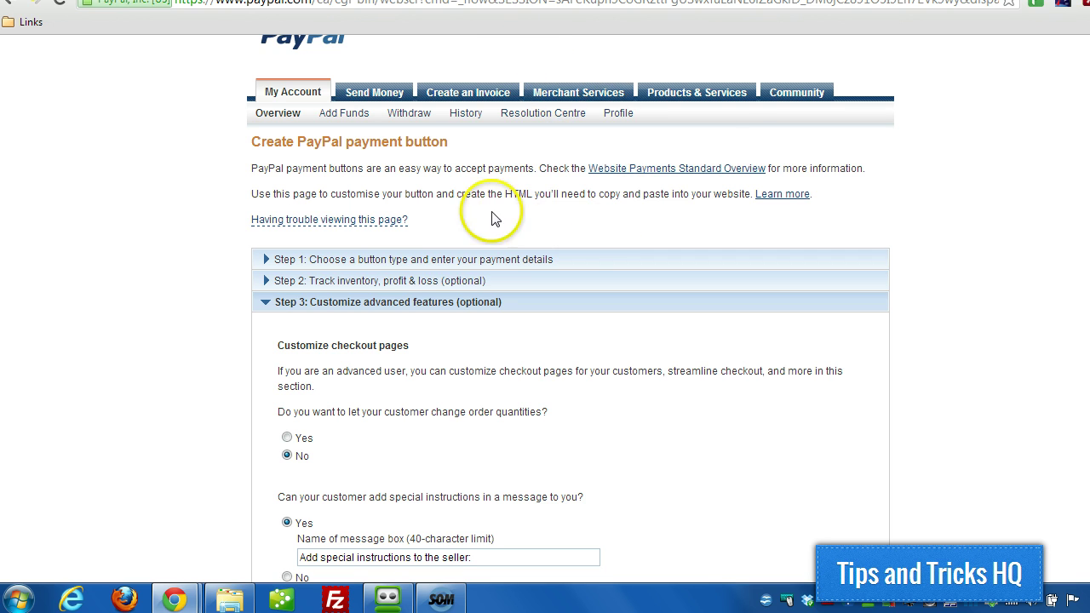
- Enable advanced variables on the payment button and highlight the page_style=Test entry
scroll(213, 329, "down", 1)
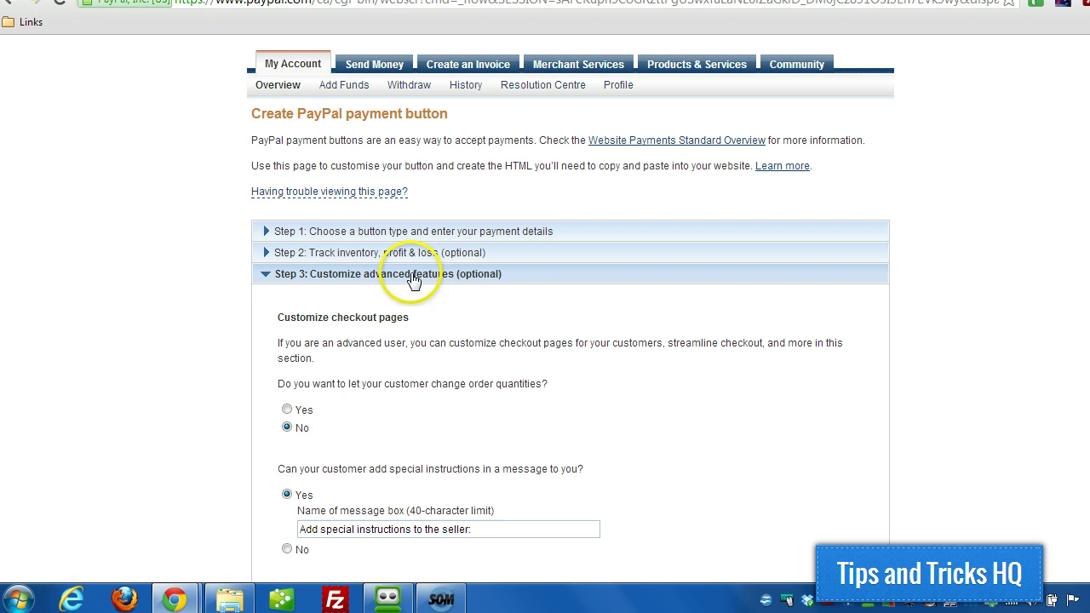
scroll(225, 332, "down", 2)
scroll(224, 333, "down", 5)
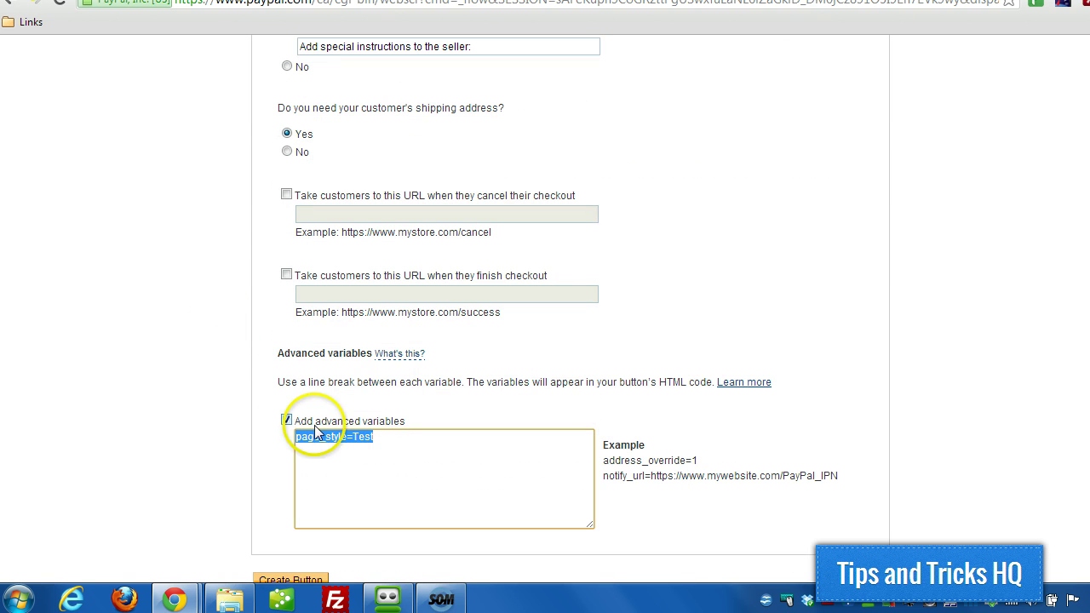
left_click(287, 419)
left_click(286, 420)
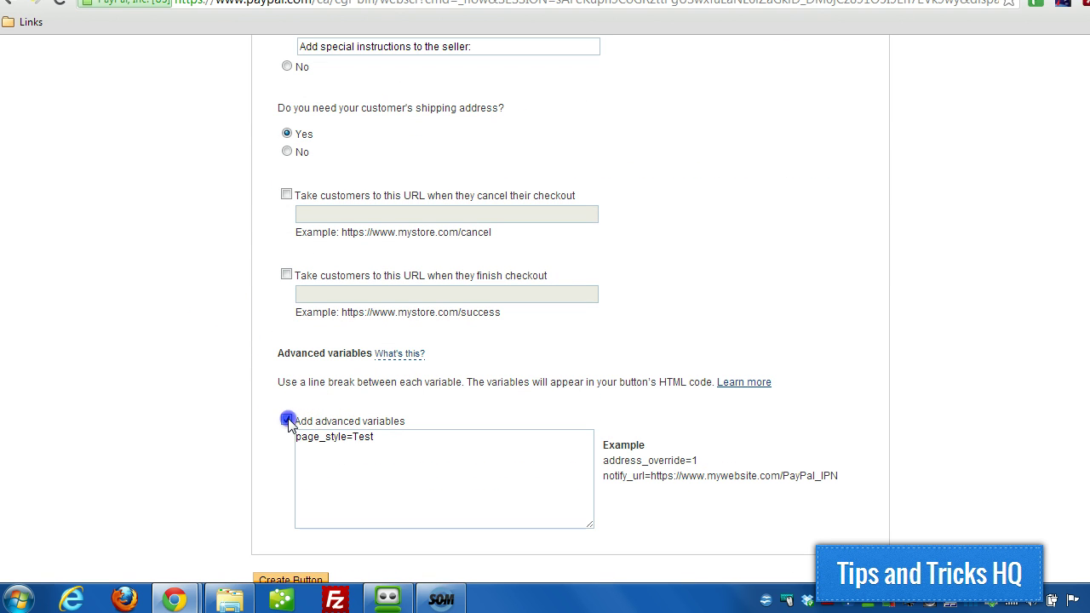
left_click_drag(296, 435, 379, 437)
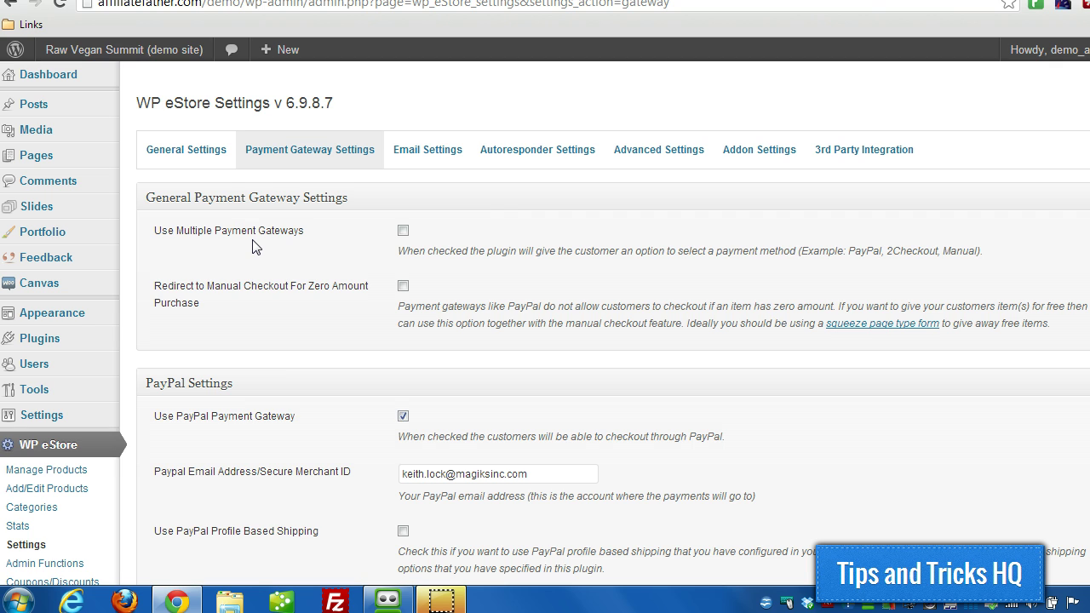
- In WP eStore's Payment Gateway Settings, enter Test as the Custom Checkout Page Style Name
scroll(253, 247, "down", 1)
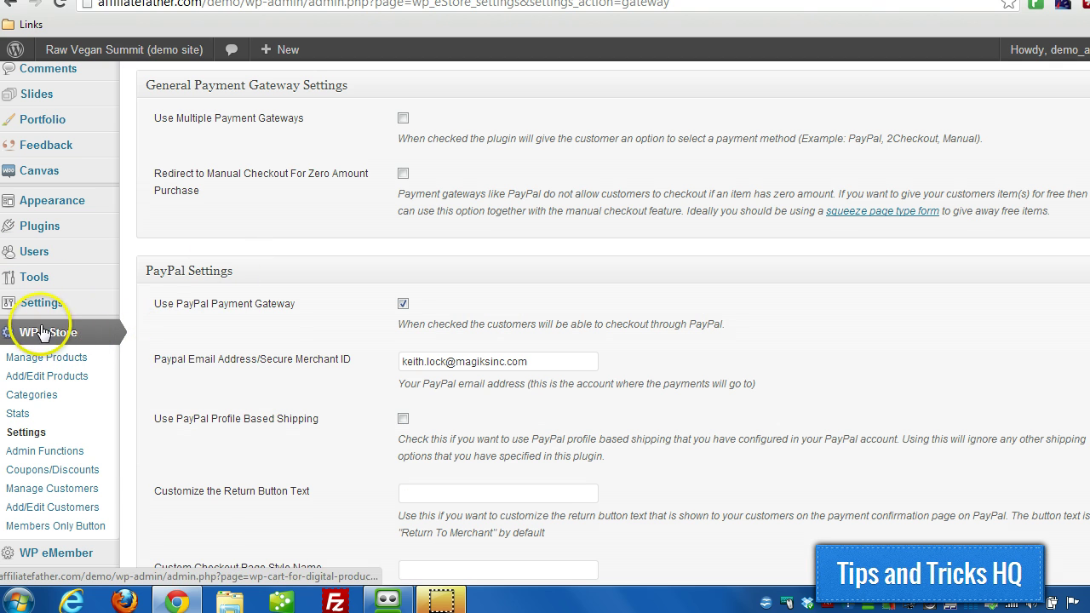
left_click(25, 436)
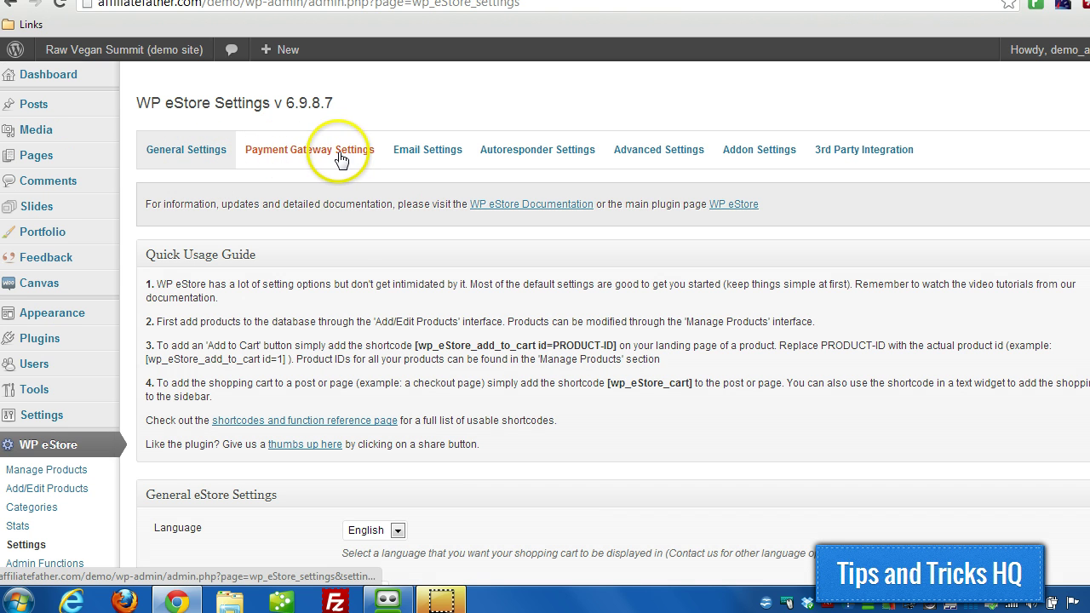
left_click(310, 159)
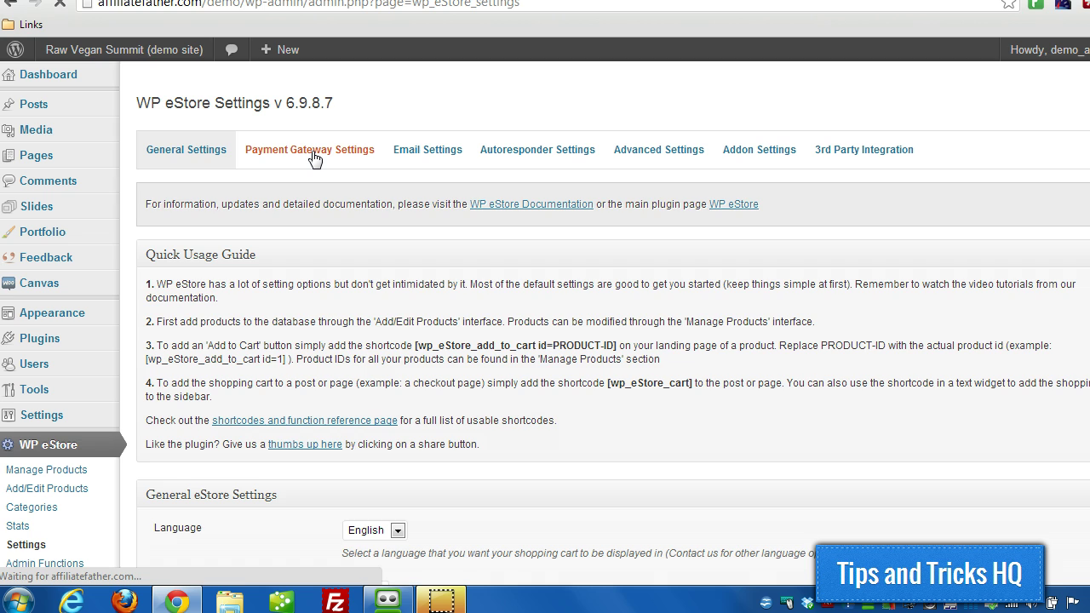
scroll(313, 154, "down", 3)
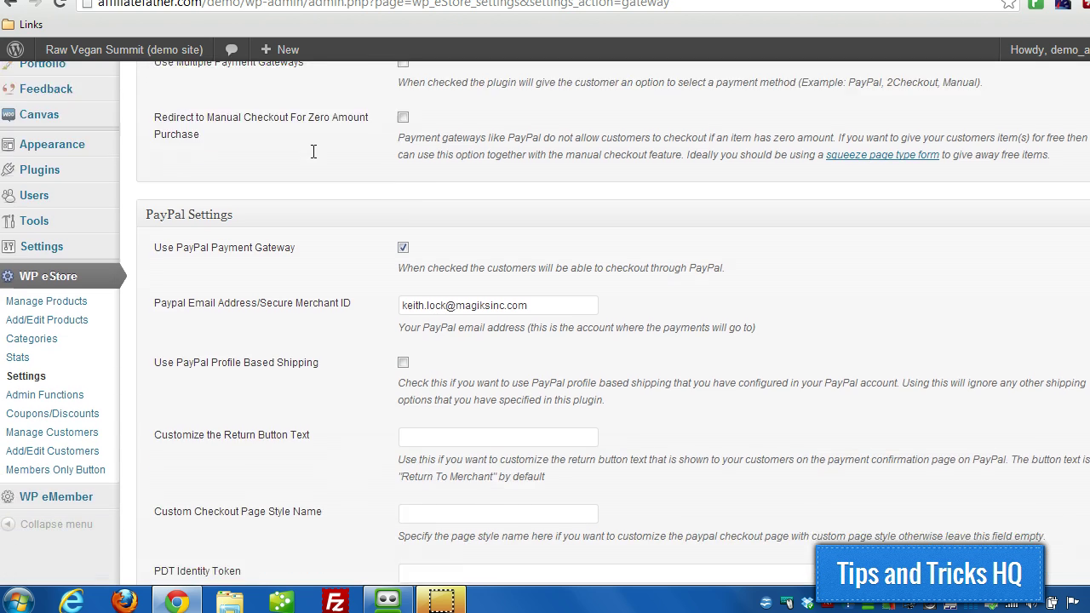
scroll(313, 152, "down", 1)
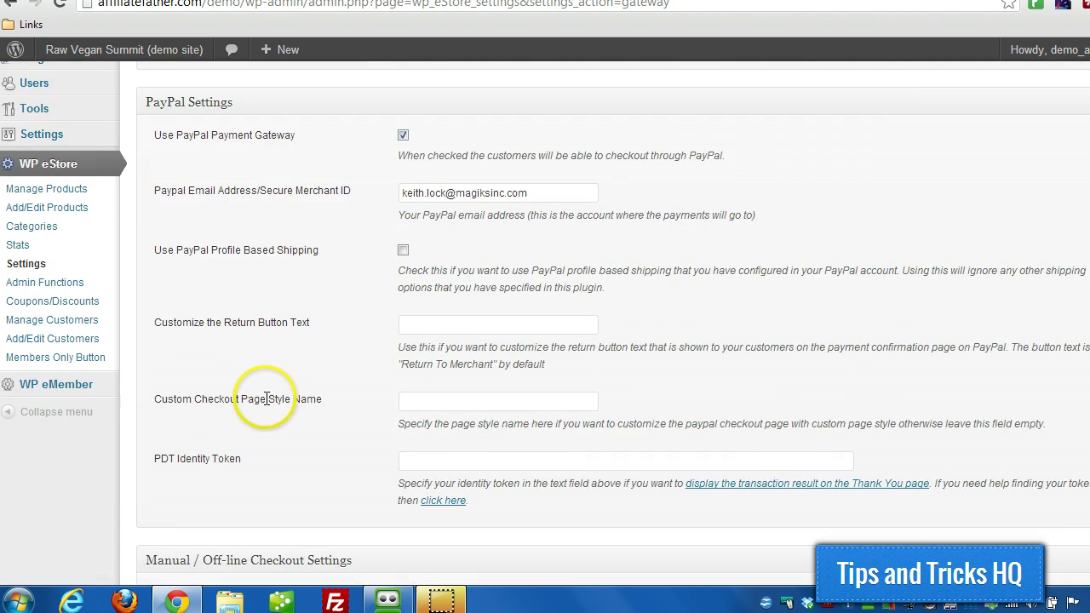
left_click(443, 401)
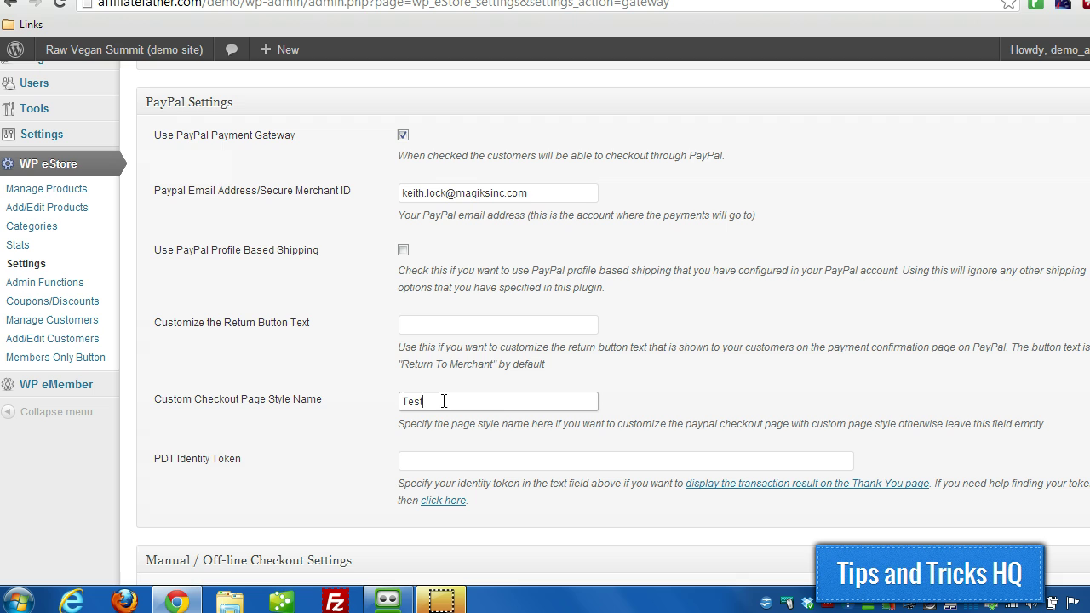
left_click(516, 368)
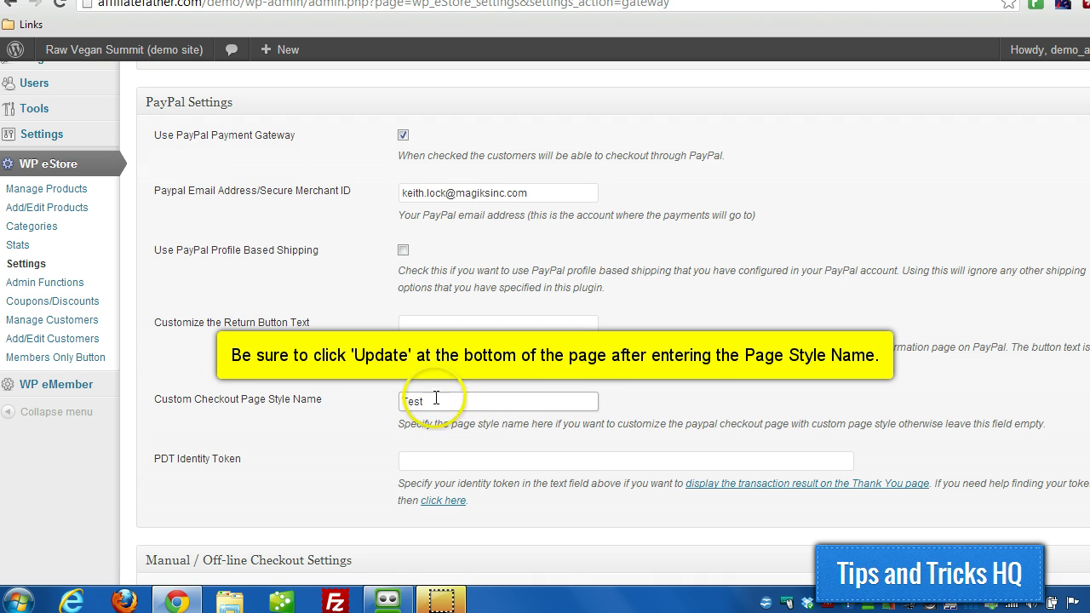
left_click_drag(425, 401, 393, 396)
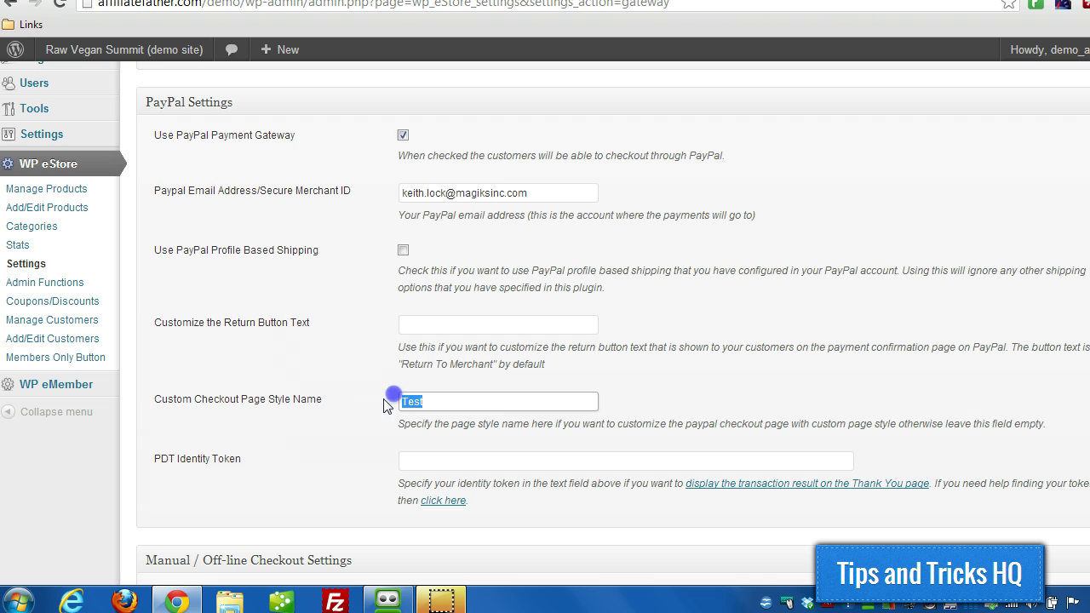